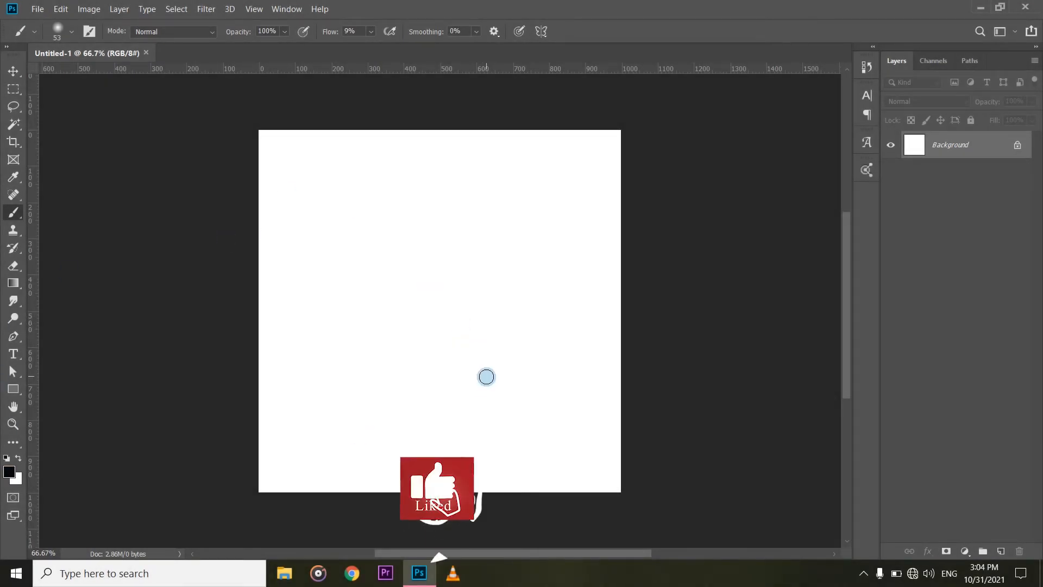
- Activate the Horizontal Type tool and set the font to Calibri
left_click(9, 357)
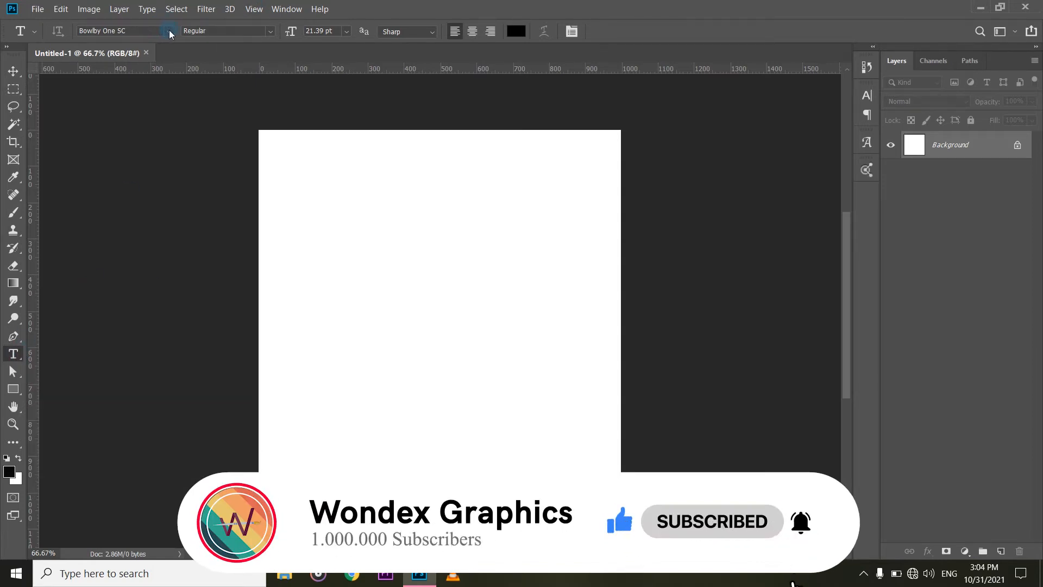
left_click(271, 32)
left_click(271, 32)
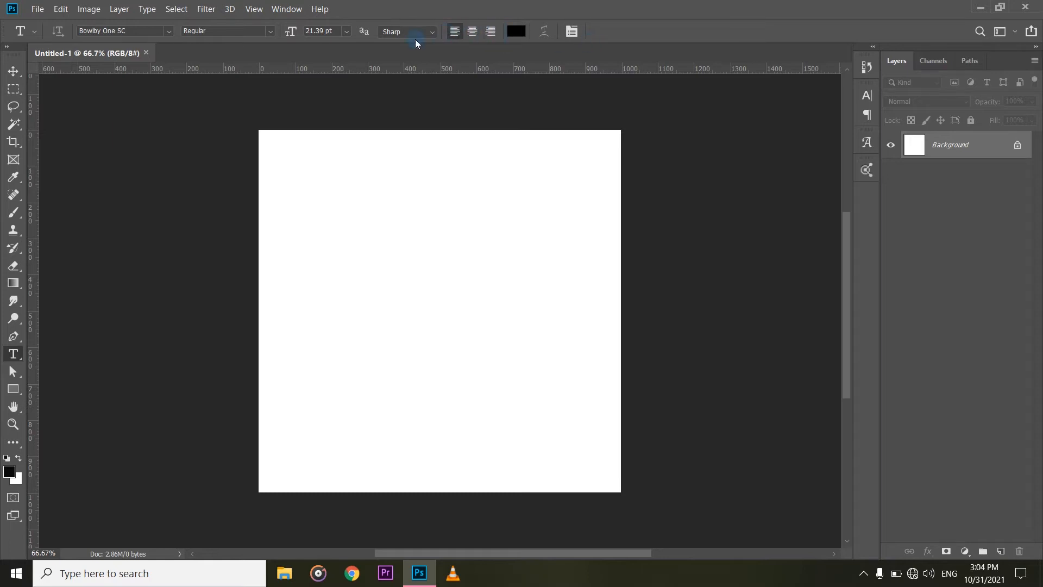
left_click(169, 32)
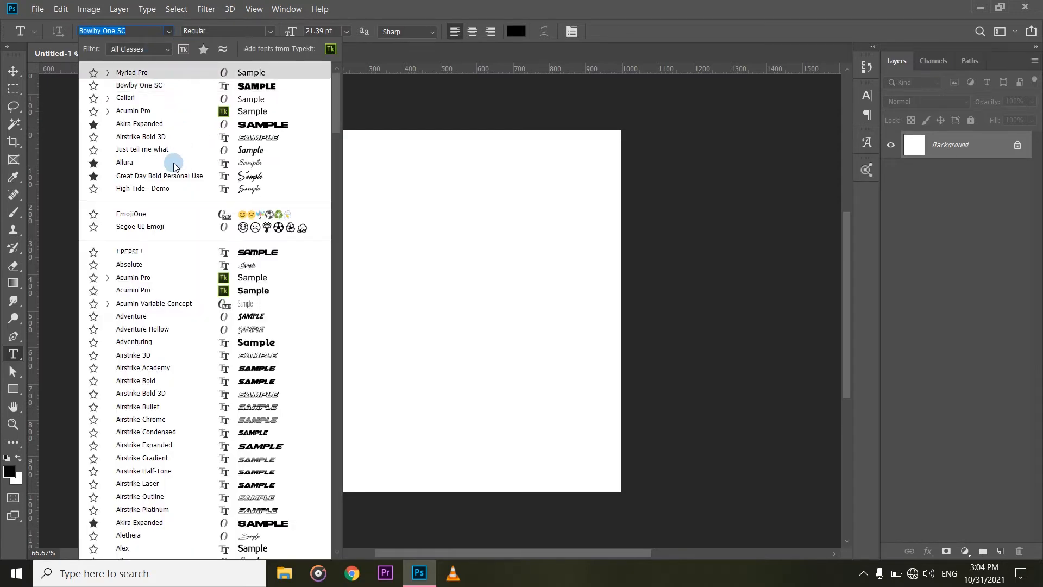
scroll(201, 484, "down", 15)
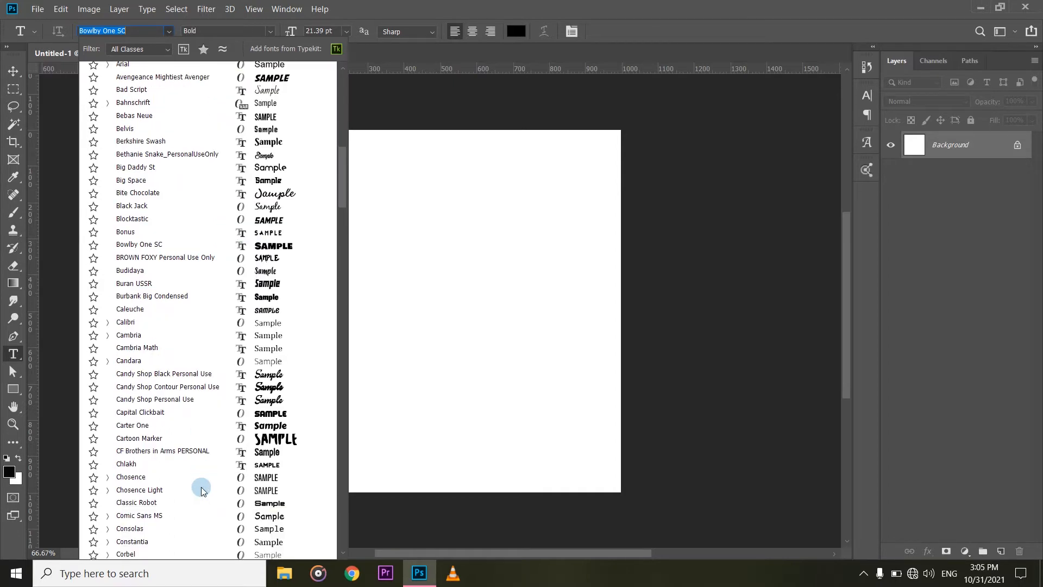
left_click(171, 323)
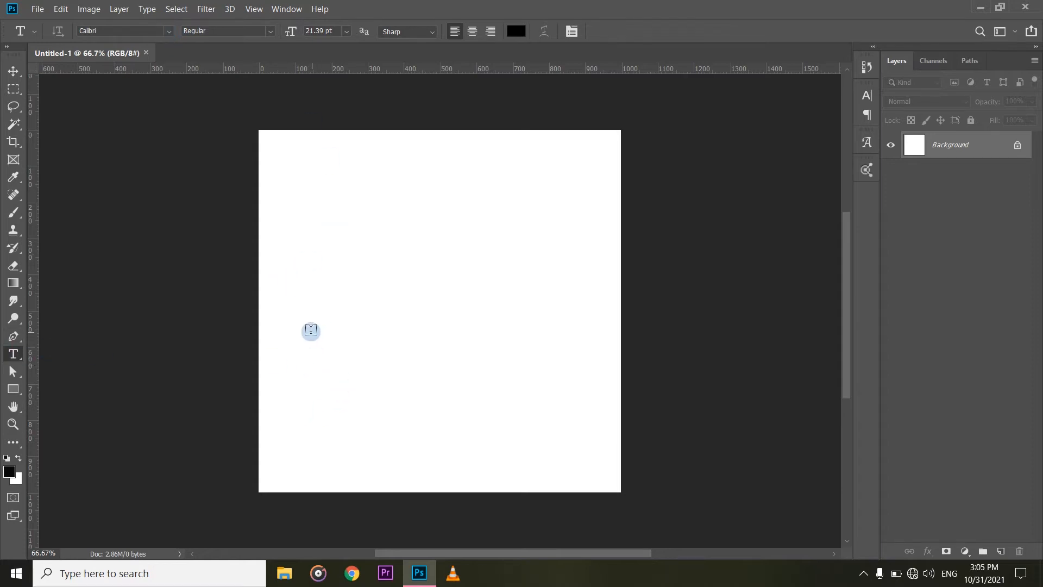
- Add the text "PHOTOSHOP" to the canvas and move it to the centre
left_click(311, 330)
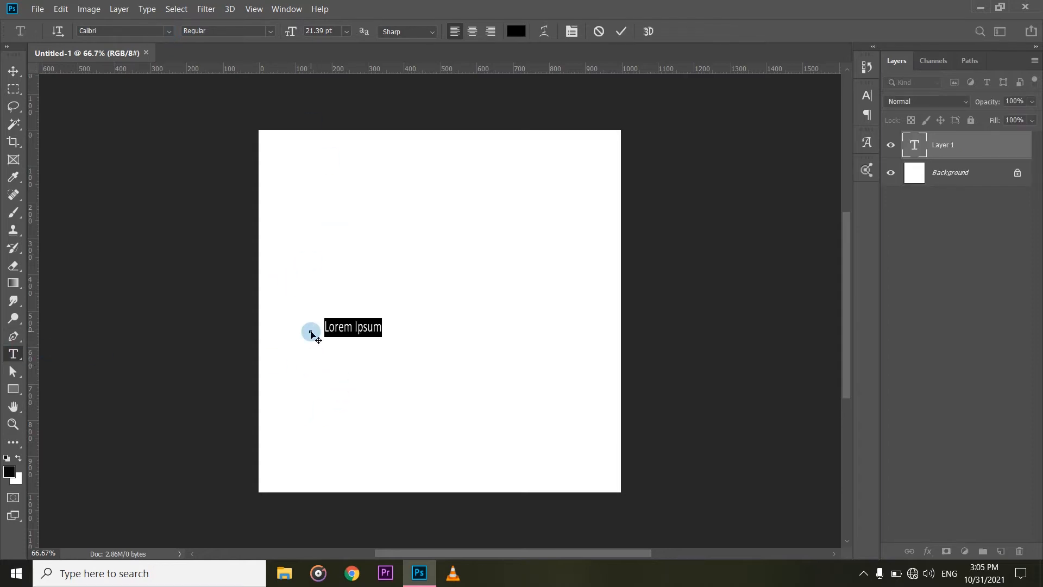
key("BackSpace")
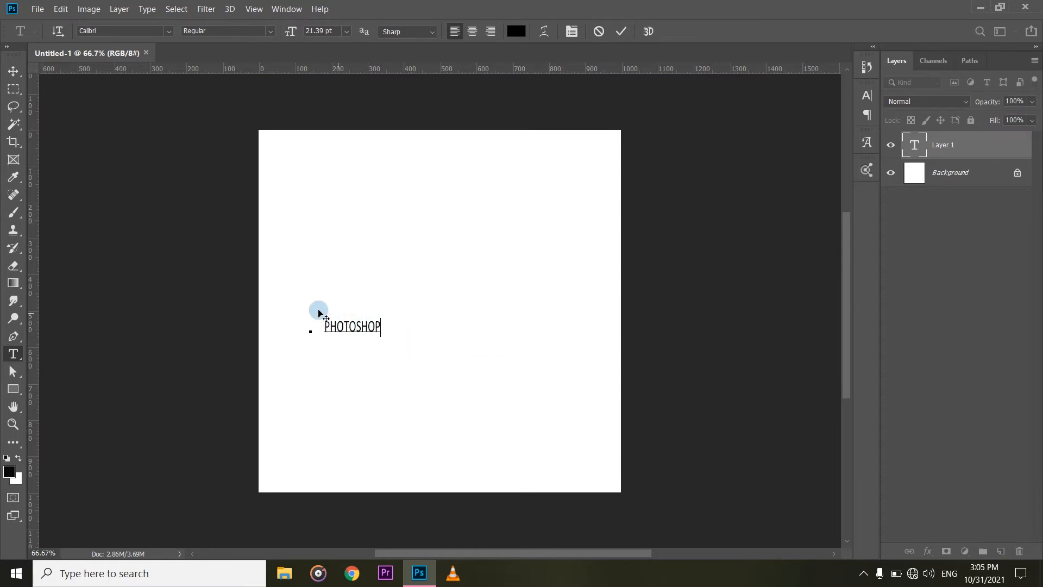
left_click(13, 71)
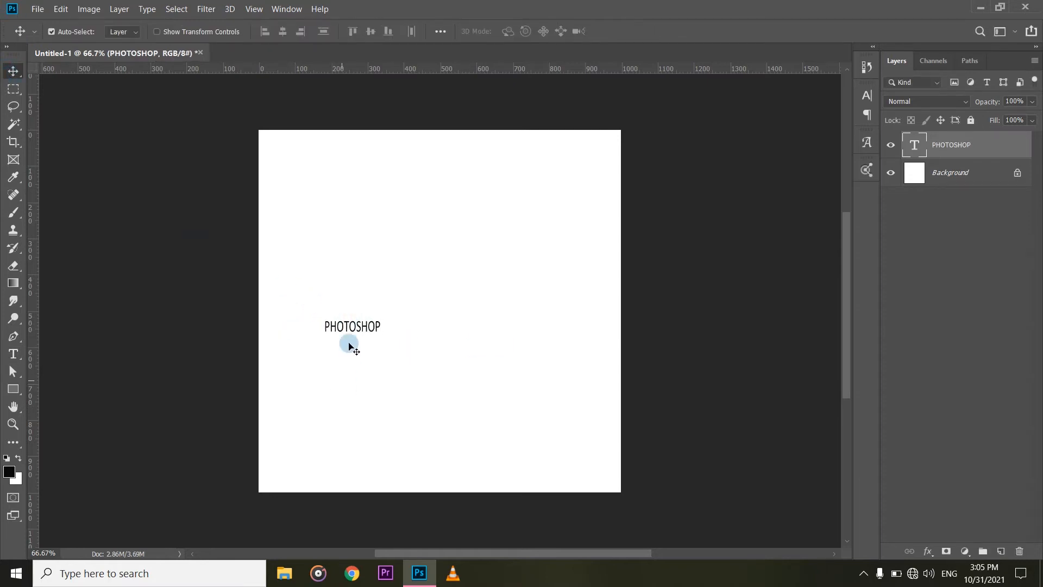
left_click_drag(354, 328, 440, 325)
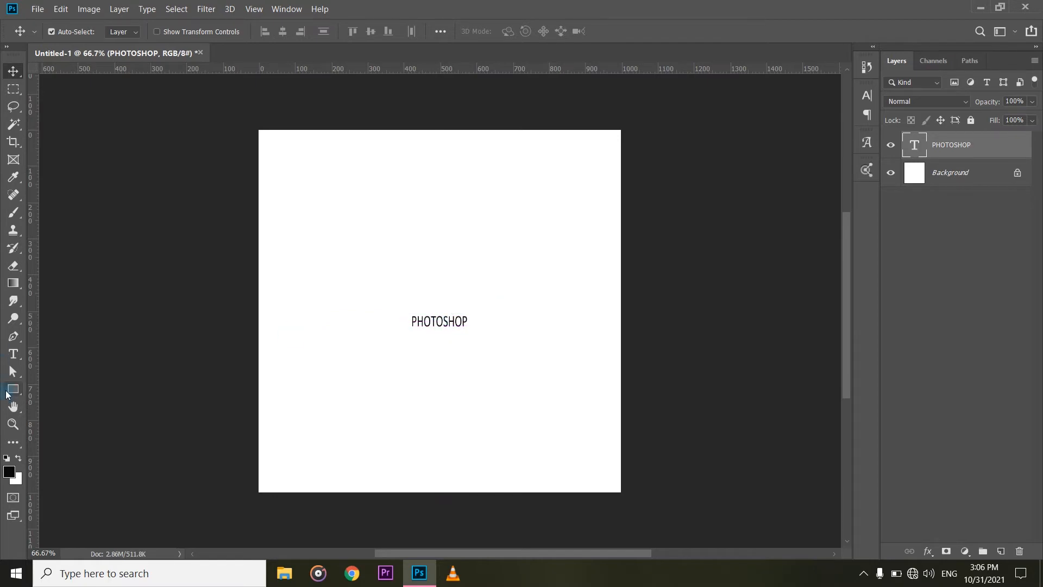
- Enlarge the PHOTOSHOP text with Free Transform to about 72 pt and apply the transformation
left_click(12, 354)
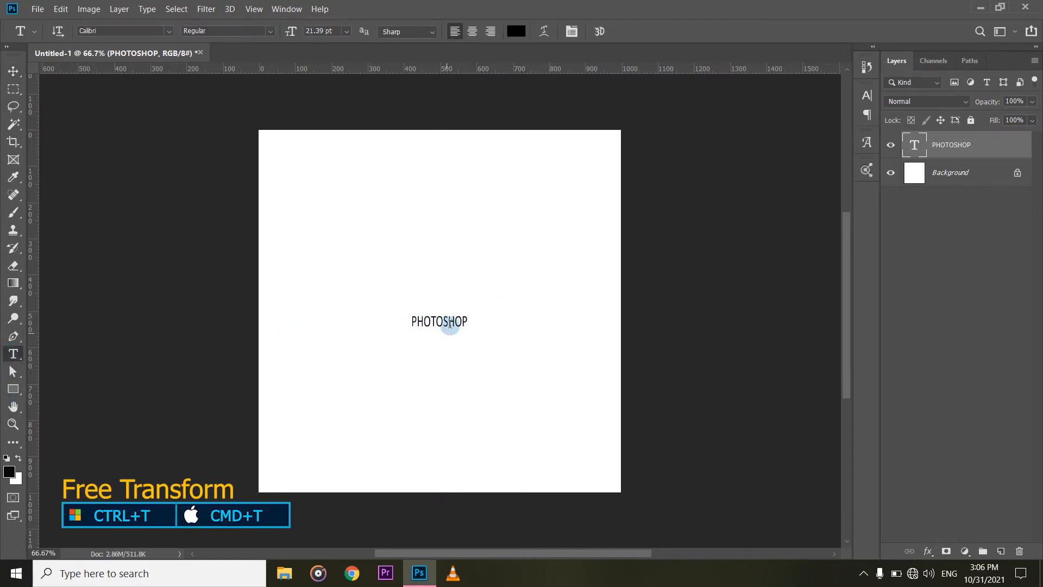
key("ctrl+t")
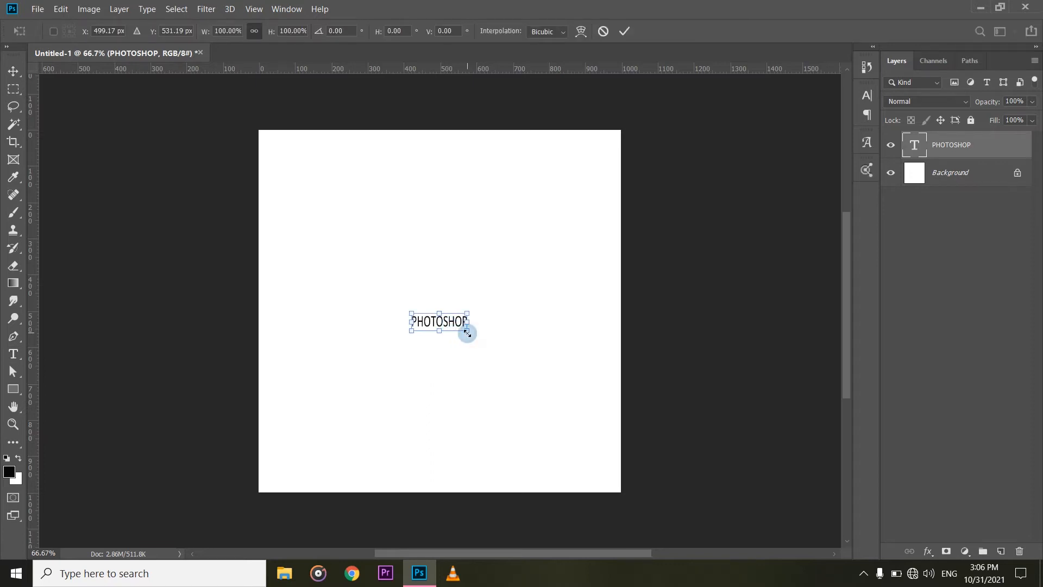
left_click_drag(468, 334, 526, 377)
key("Return")
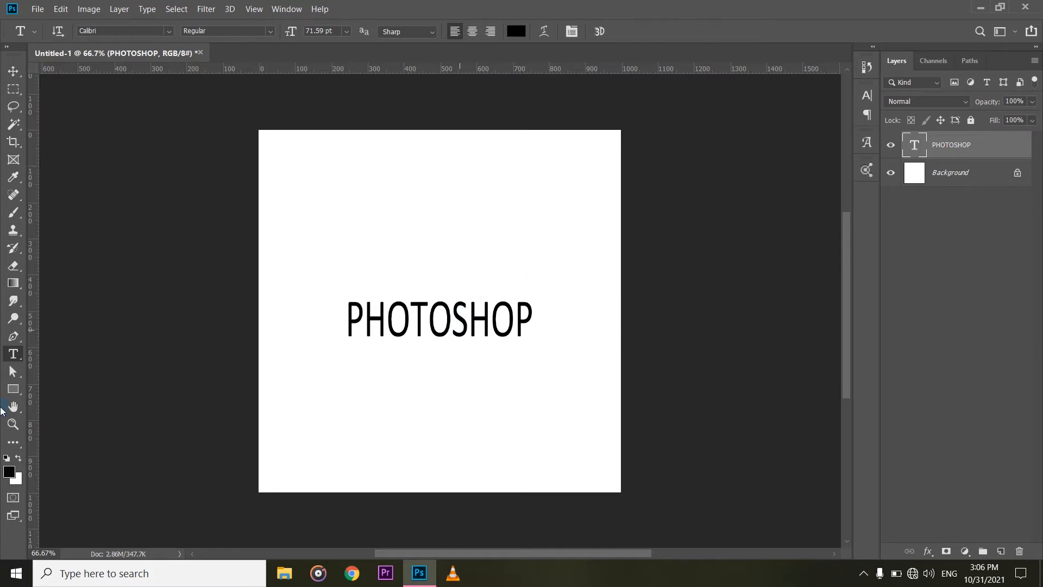
- Compare the Bold and Regular styles on the PHOTOSHOP text and set its font style to Bold
left_click(272, 31)
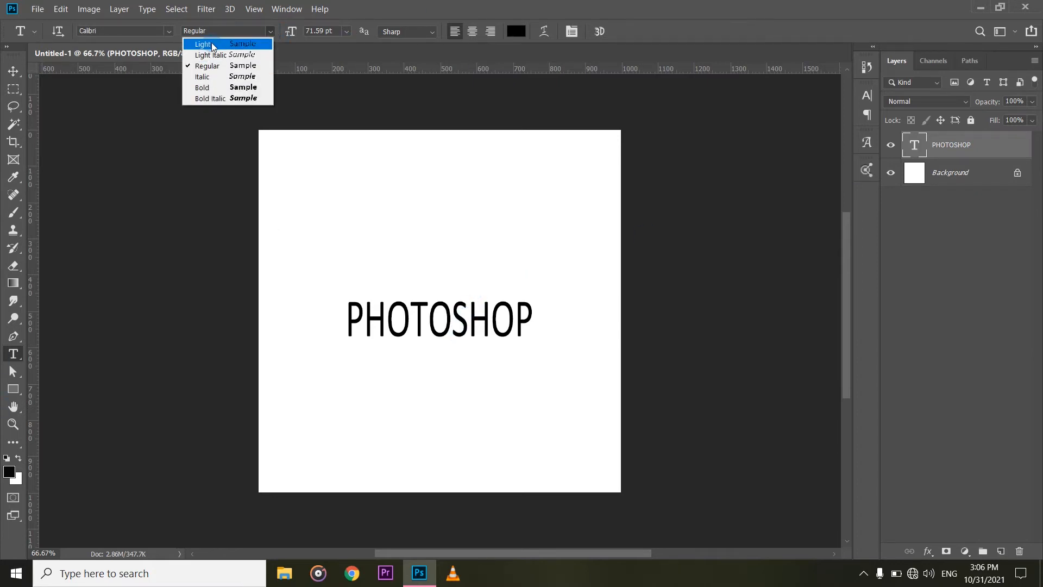
left_click(213, 91)
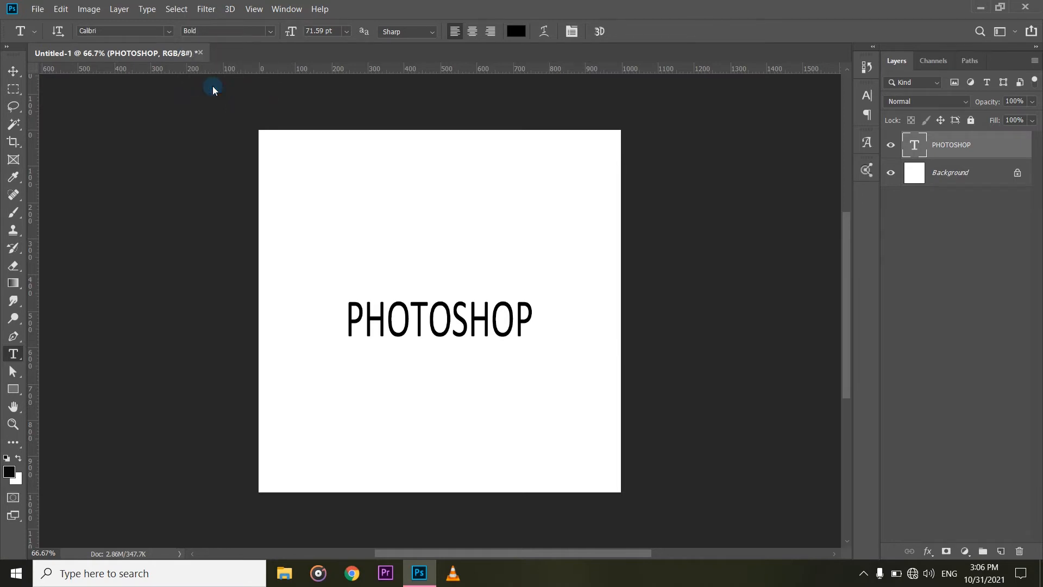
left_click(270, 33)
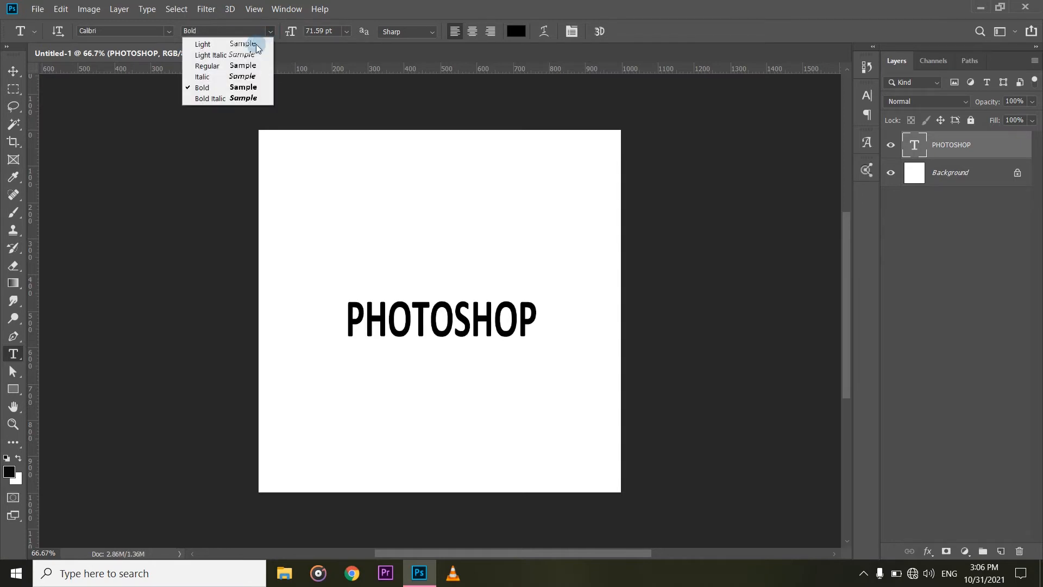
left_click(223, 69)
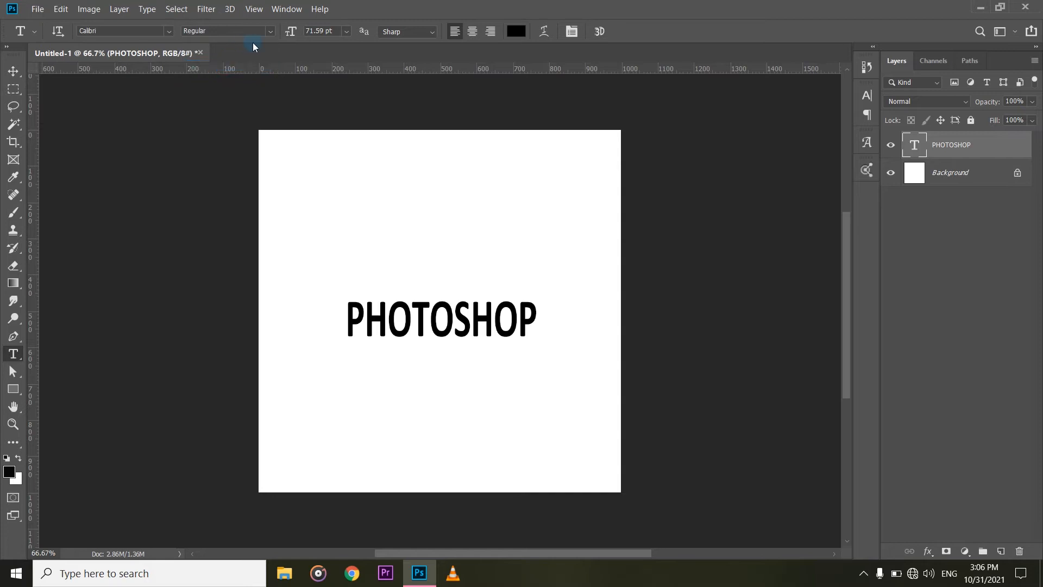
left_click(269, 32)
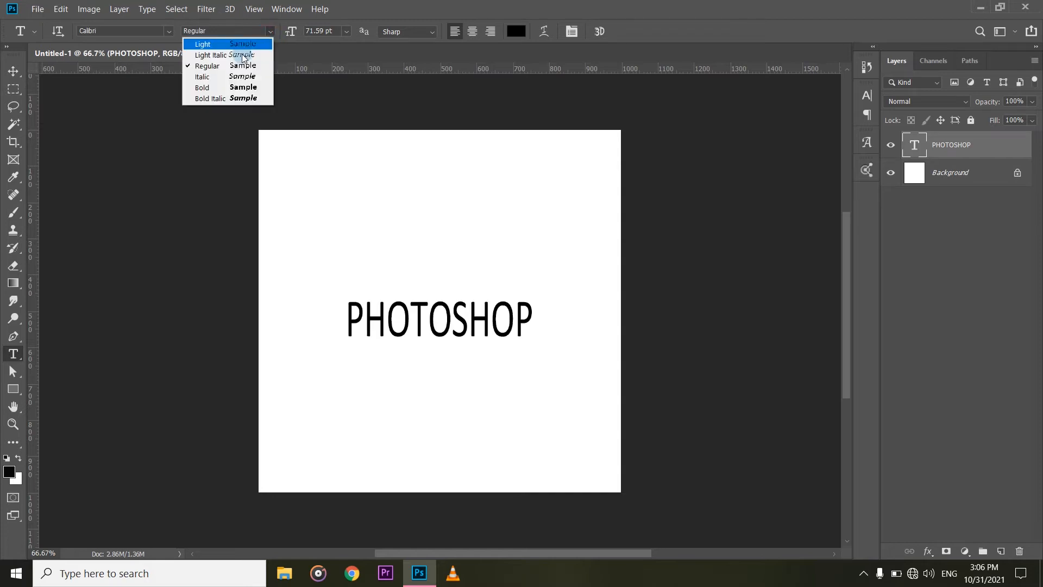
left_click(215, 86)
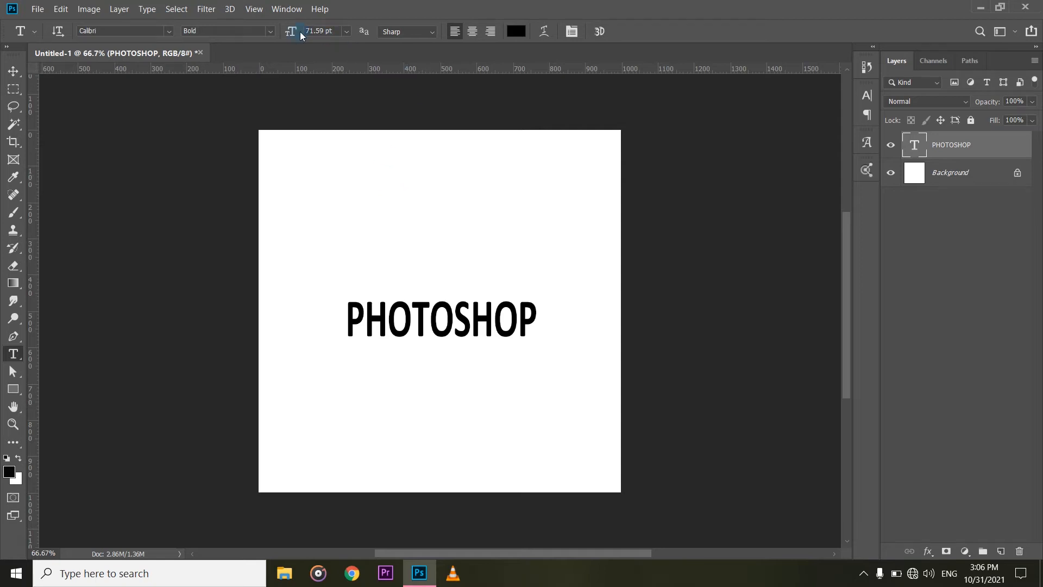
left_click(348, 31)
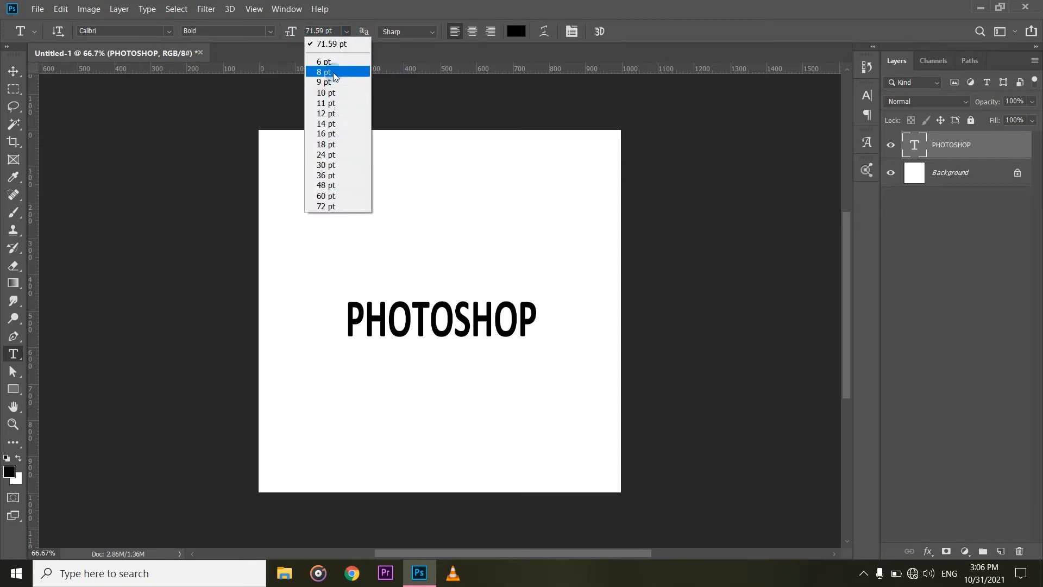
left_click(398, 4)
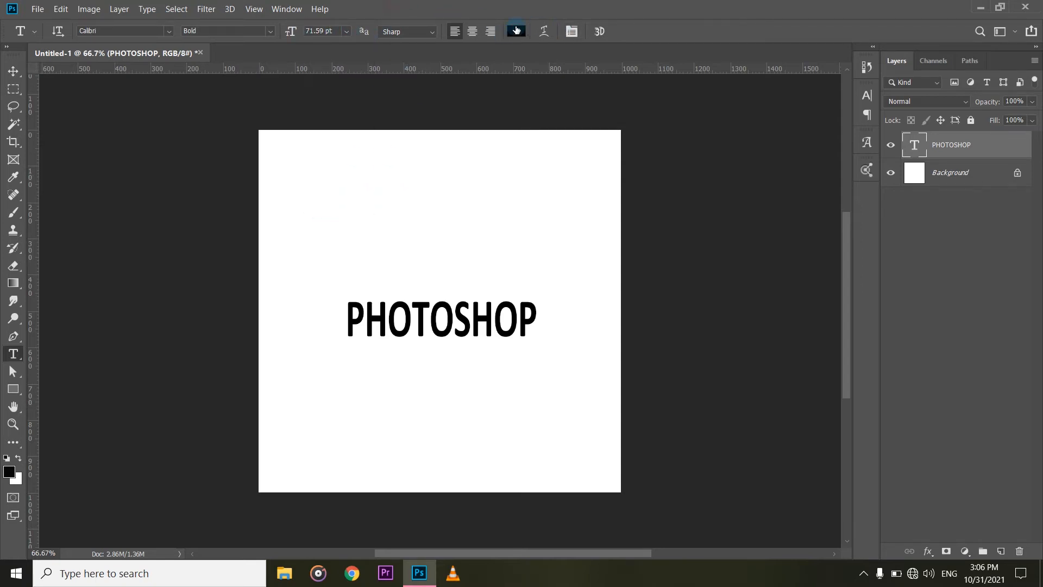
- Change the text colour to bright orange, RGB 255, 72, 0
left_click(516, 30)
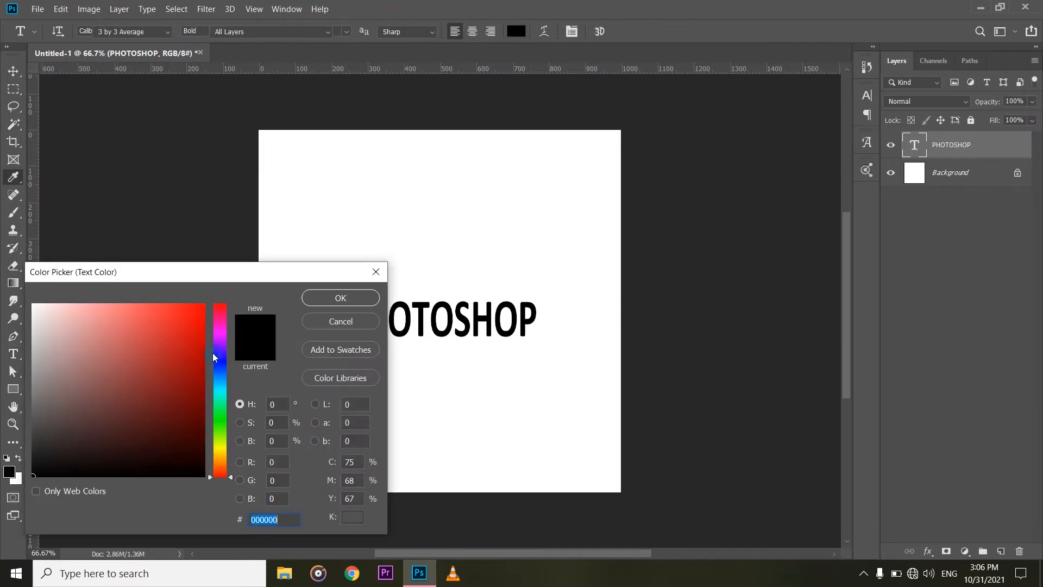
left_click_drag(214, 360, 212, 488)
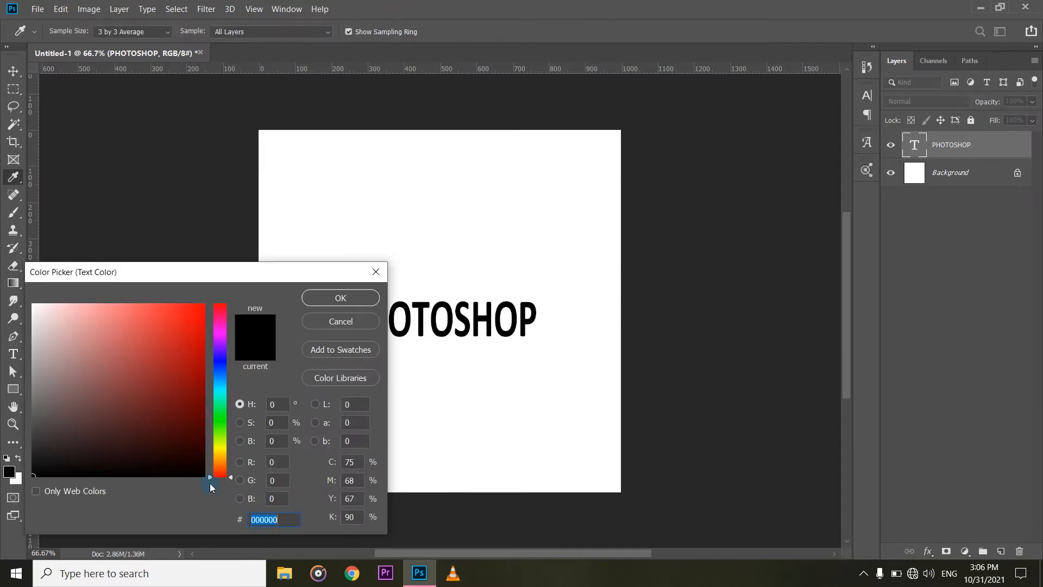
left_click(213, 468)
left_click(193, 313)
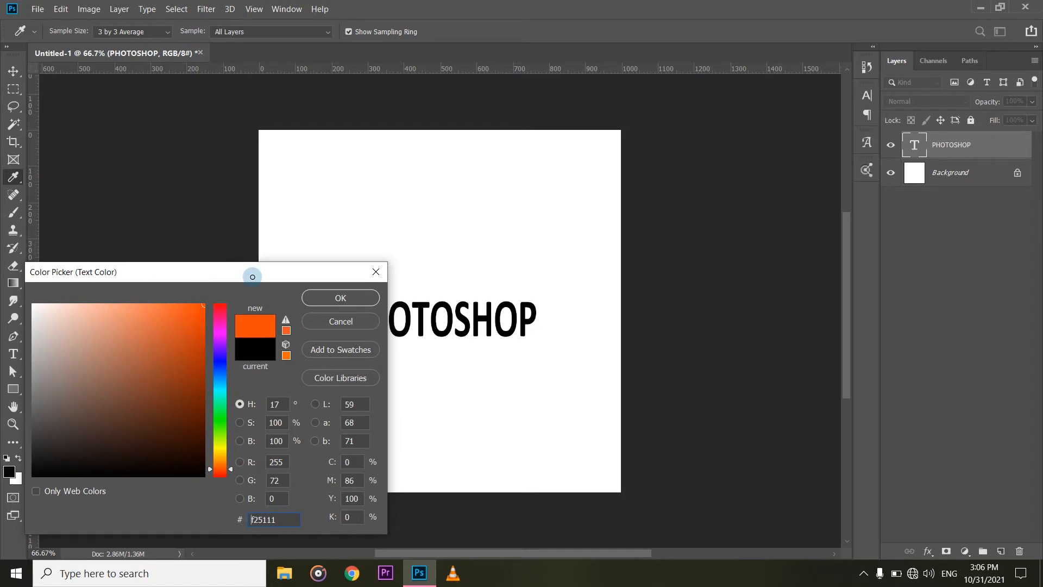
left_click(342, 298)
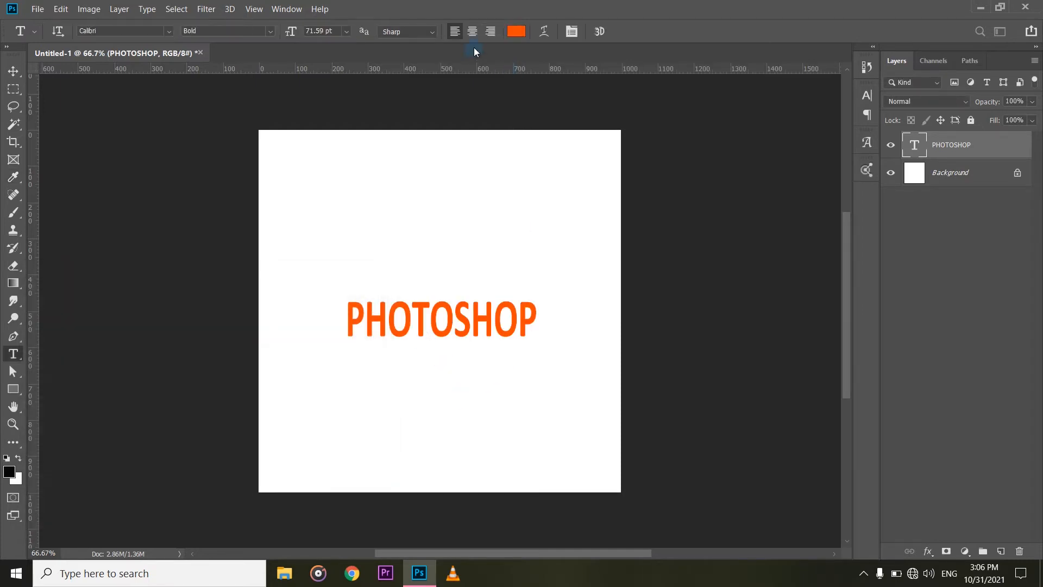
- Warp the PHOTOSHOP text with the Arc style, setting bend to +44%, horizontal distortion to -4% and vertical distortion to -9%
left_click(545, 31)
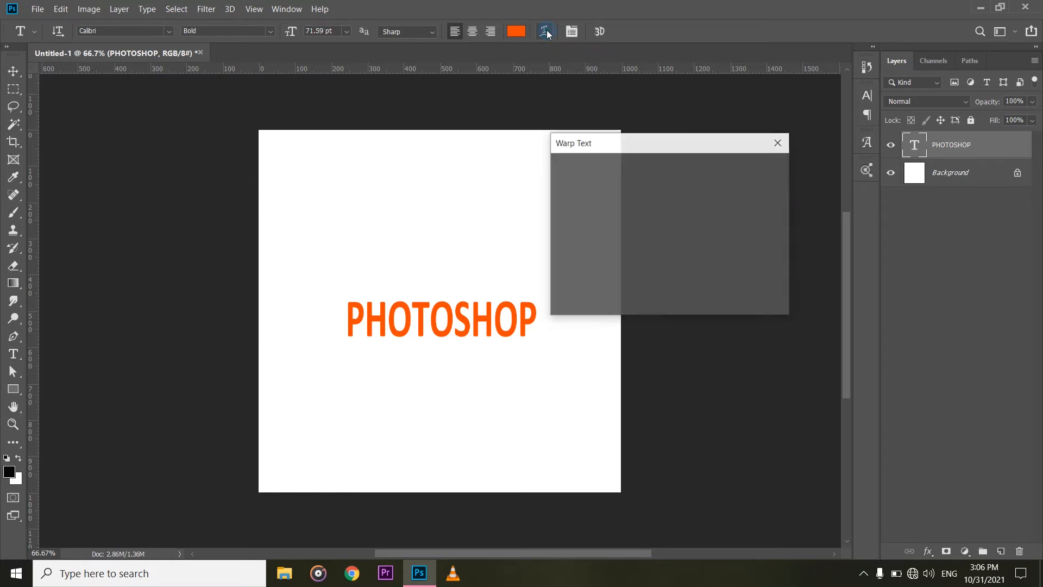
left_click_drag(647, 141, 667, 111)
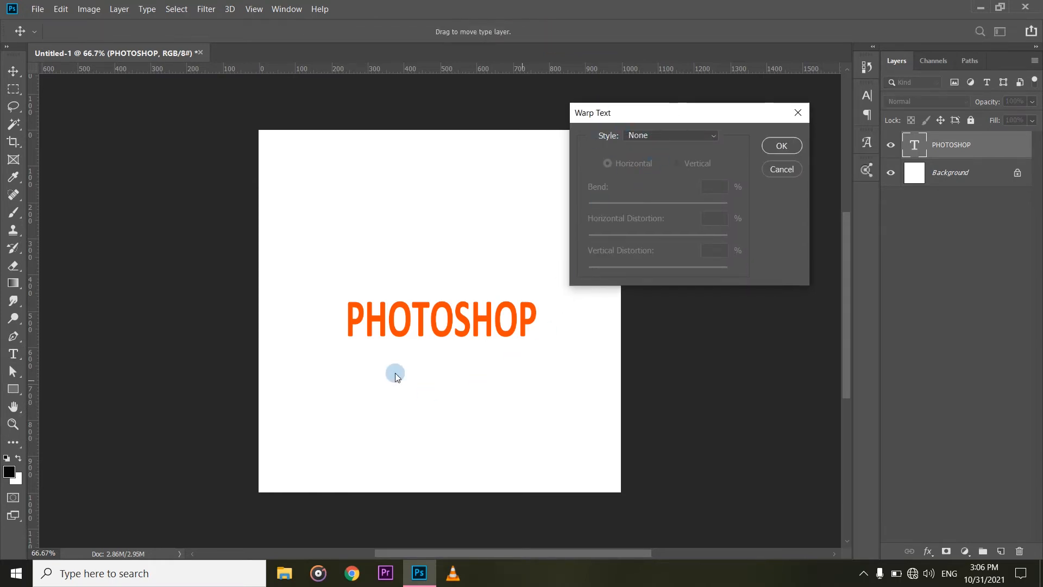
left_click_drag(643, 116, 755, 130)
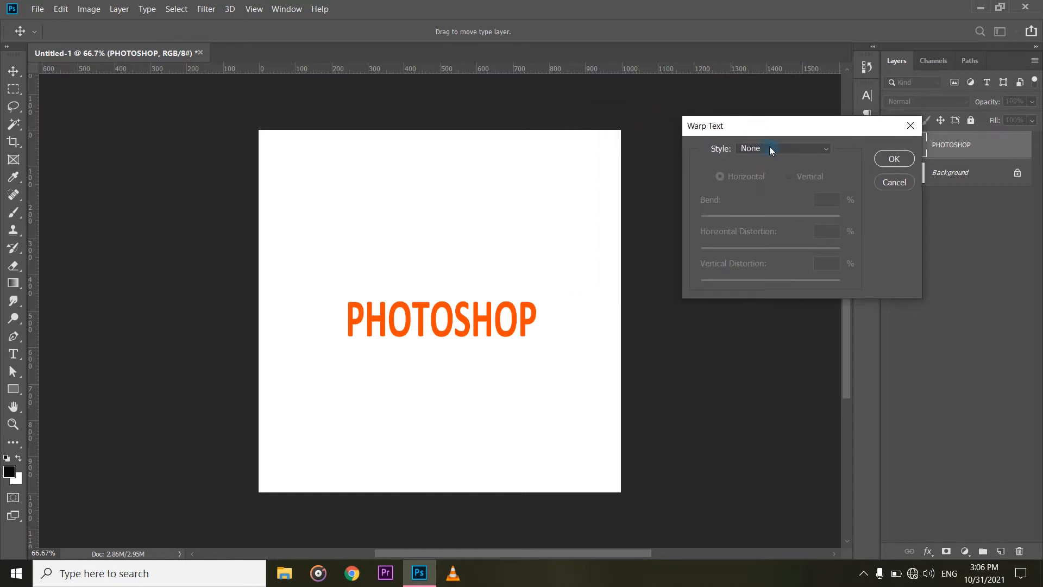
left_click(817, 149)
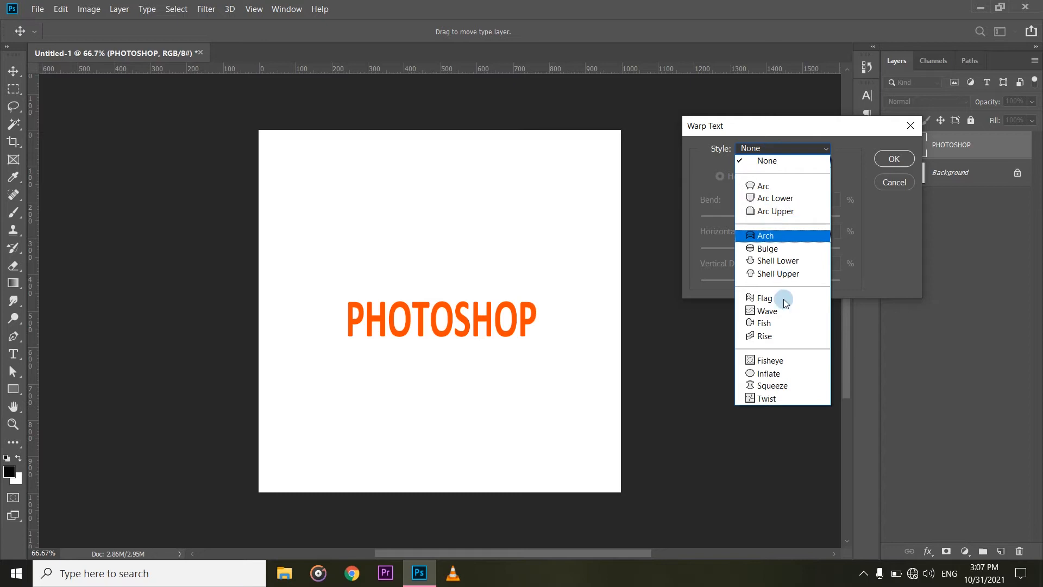
left_click(768, 188)
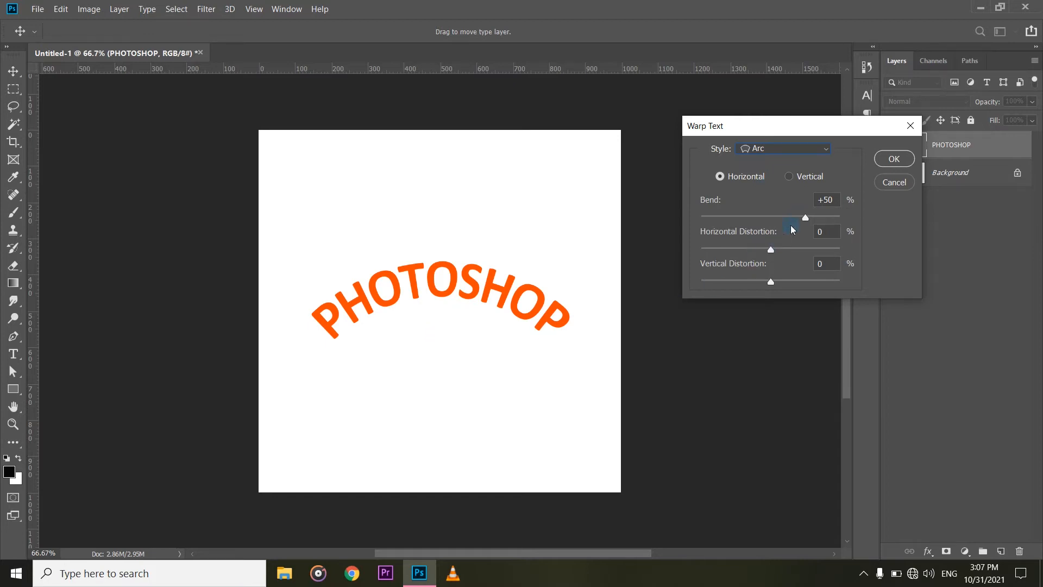
mouse_move(810, 219)
left_mouse_down()
mouse_move(743, 224)
mouse_move(804, 217)
left_mouse_up()
mouse_move(772, 251)
left_mouse_down()
mouse_move(800, 251)
mouse_move(763, 256)
mouse_move(815, 250)
mouse_move(767, 250)
left_mouse_up()
mouse_move(768, 285)
left_mouse_down()
mouse_move(735, 290)
mouse_move(765, 288)
left_mouse_up()
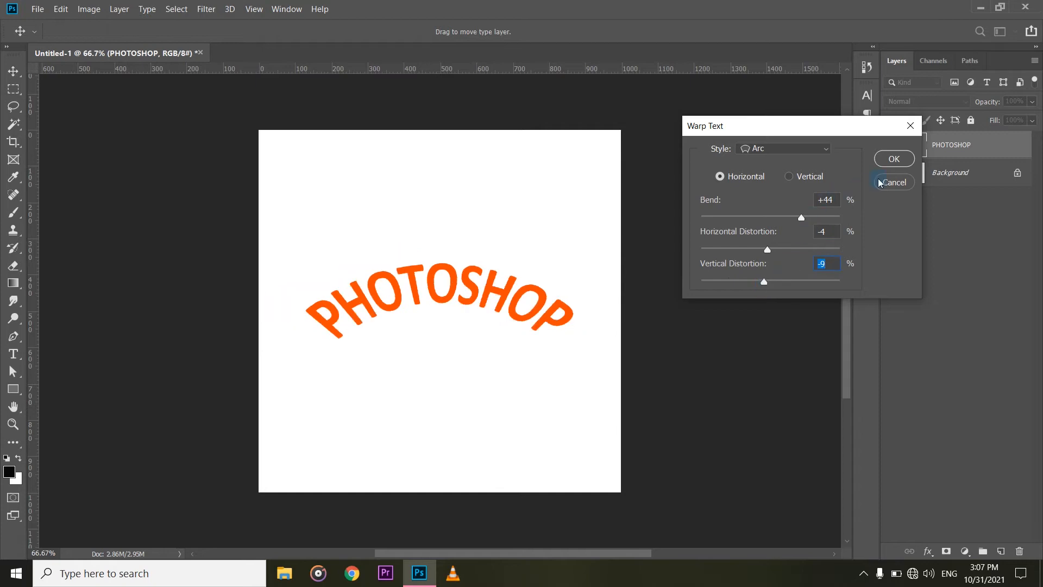
- Try the Arc Lower warp style on the text with a reduced bend
left_click(803, 151)
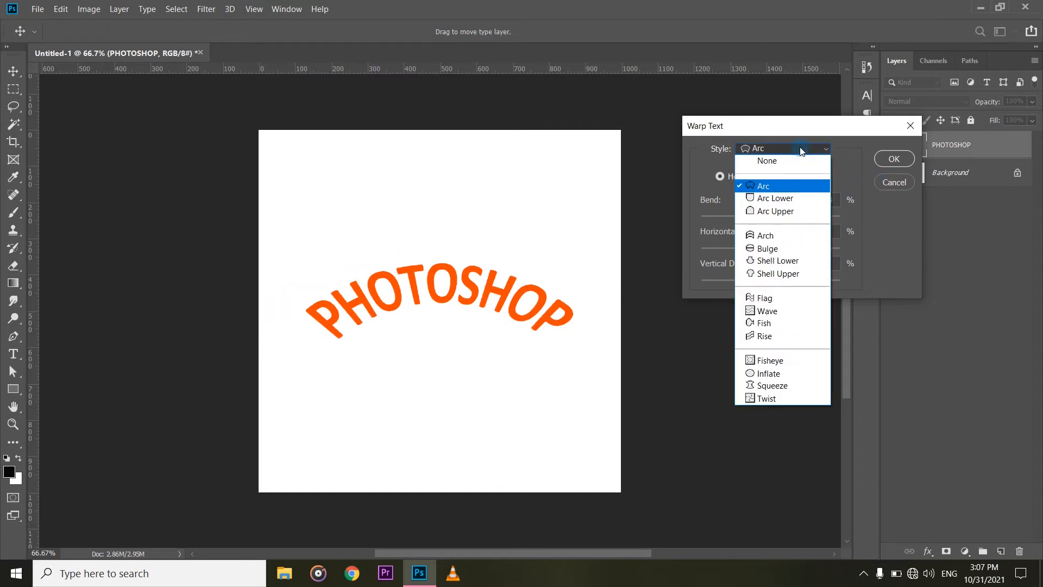
left_click(773, 202)
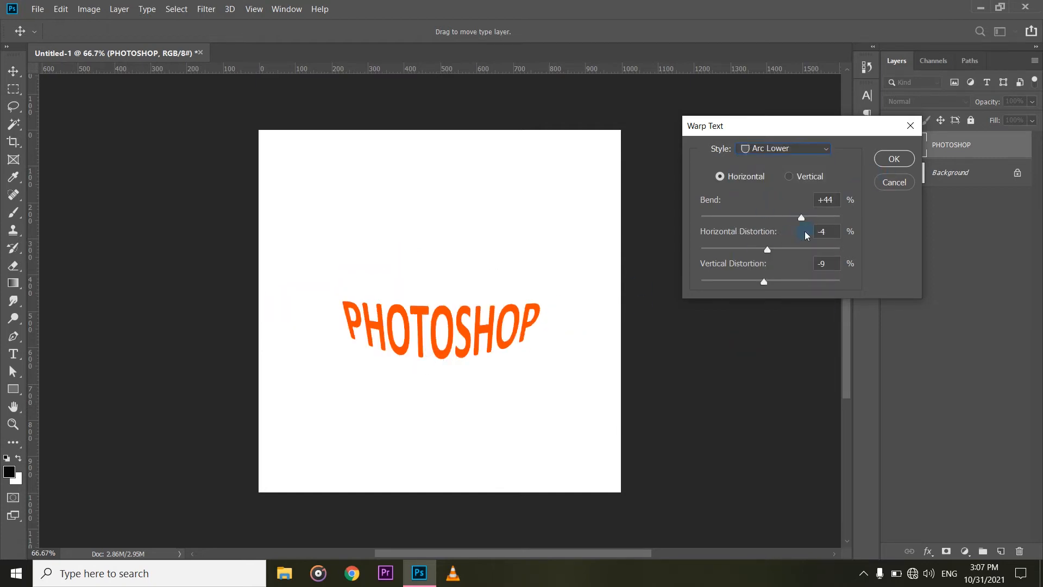
left_click_drag(799, 220, 778, 226)
- Switch the text's warp style to Arc Upper and set the bend to +63%
left_click(796, 153)
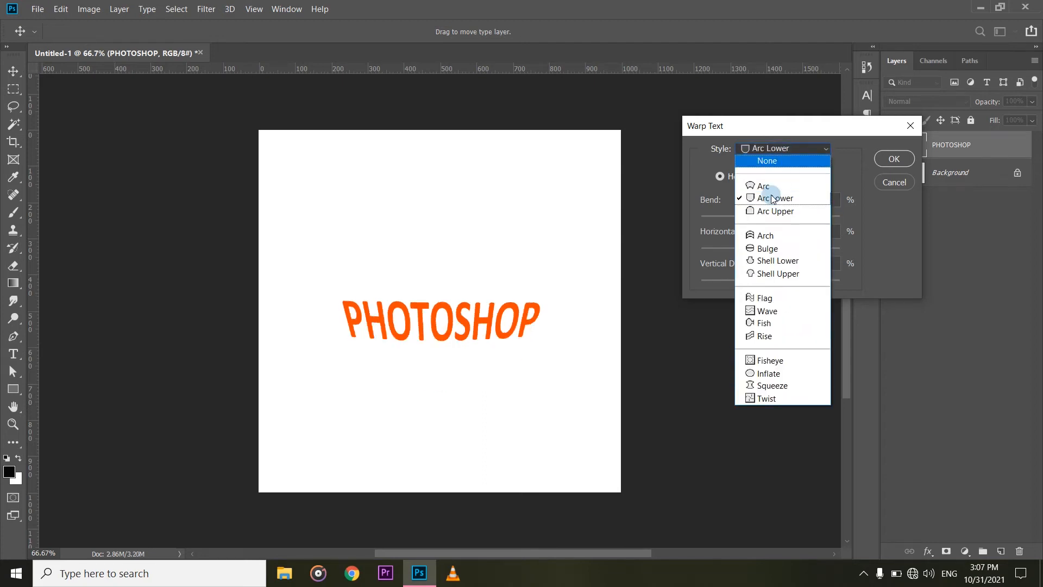
left_click(779, 212)
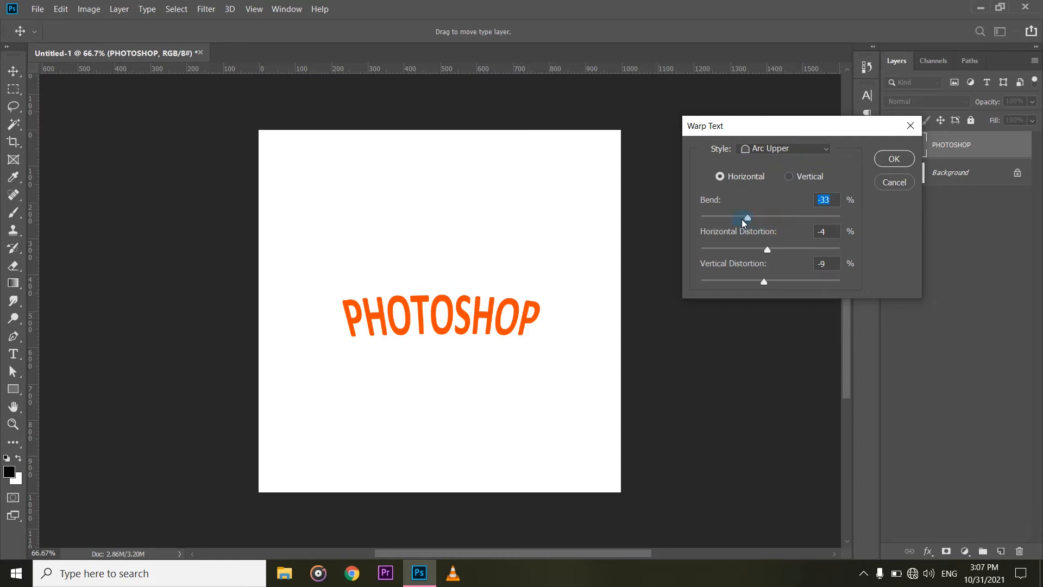
left_click_drag(739, 221, 816, 211)
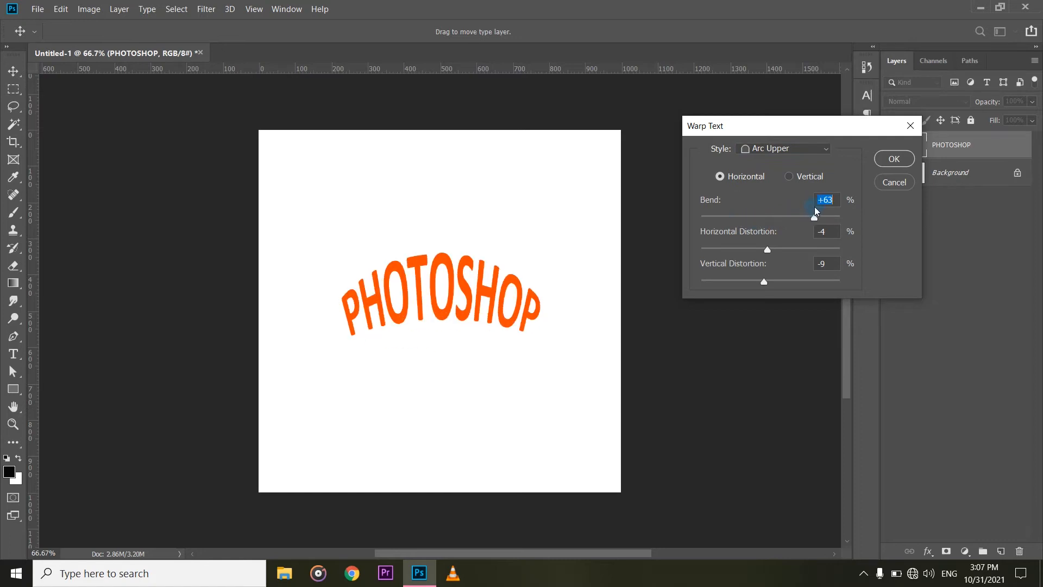
- Try the Arch warp style on the PHOTOSHOP text with a bend of +65%, and discard the warp
left_click(805, 150)
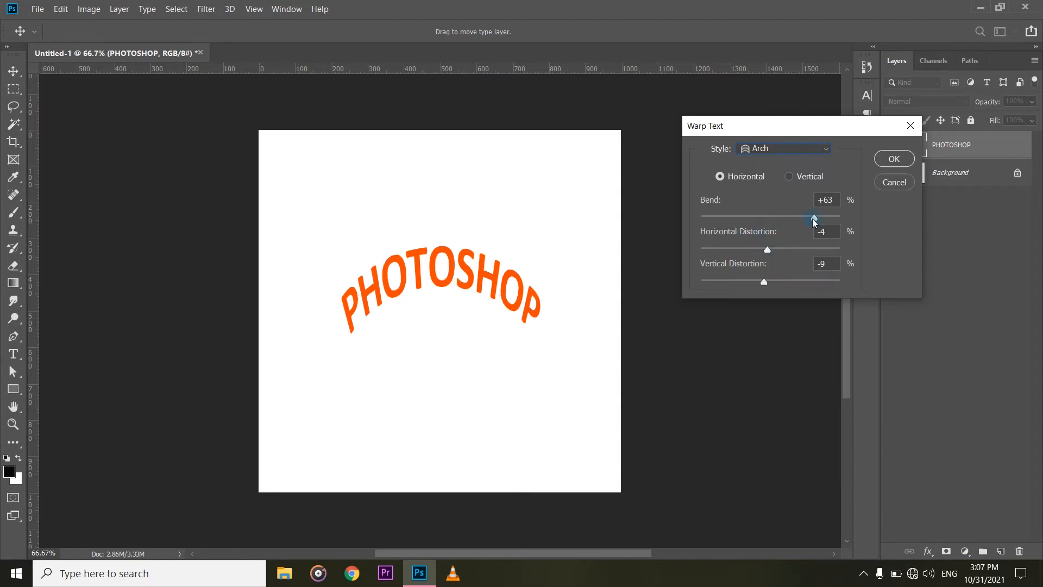
left_click_drag(815, 218, 811, 218)
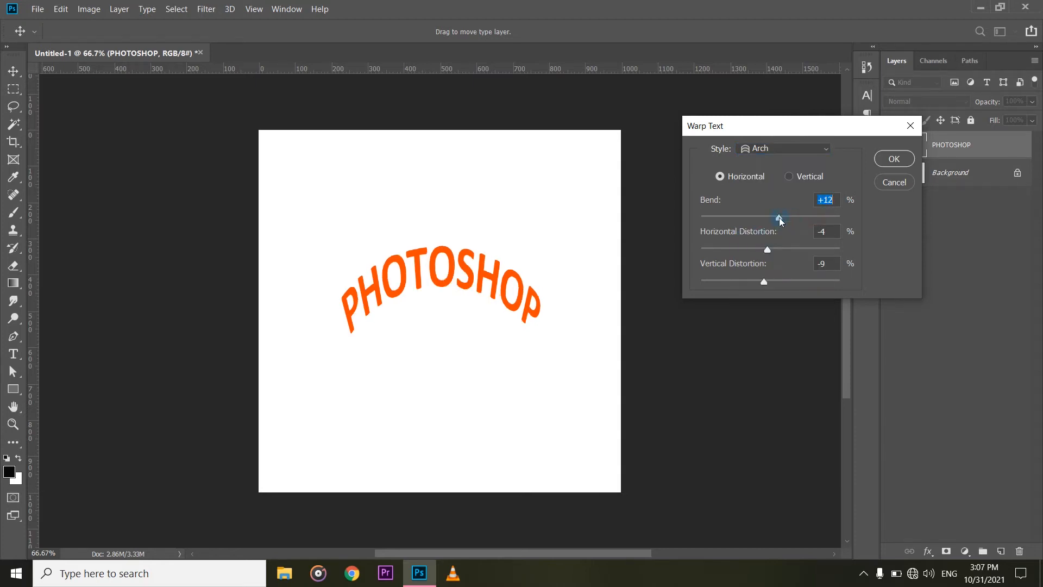
left_click(804, 150)
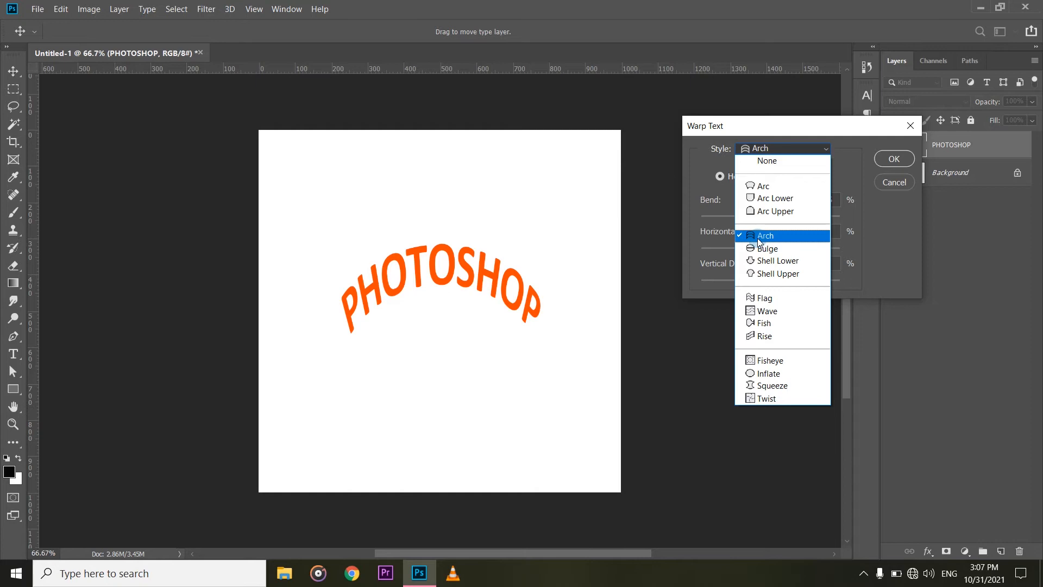
left_click(886, 205)
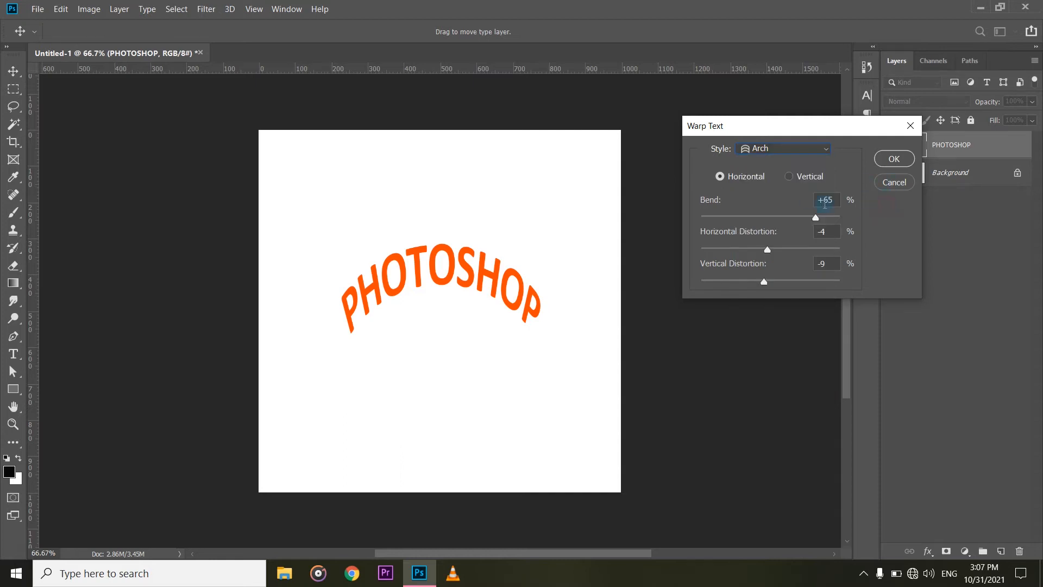
left_click(890, 183)
key("ctrl+z")
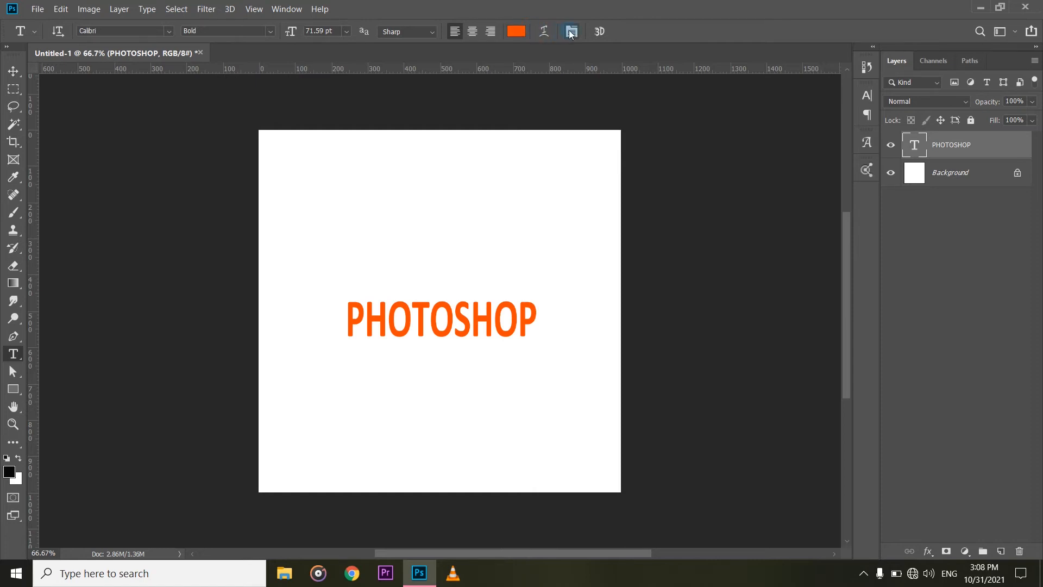
- Display the Character settings for the PHOTOSHOP text
left_click(571, 31)
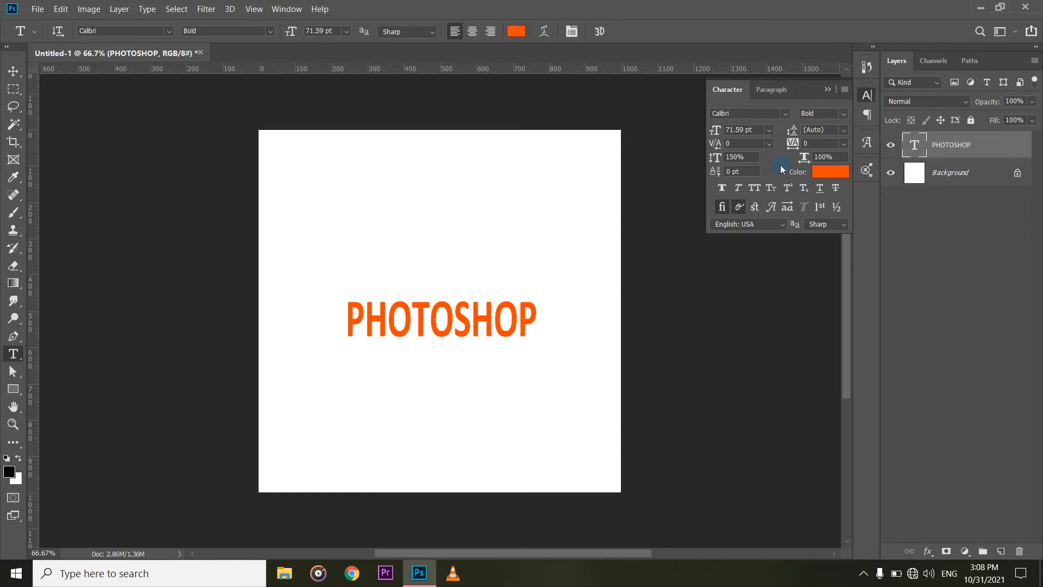
left_click(290, 9)
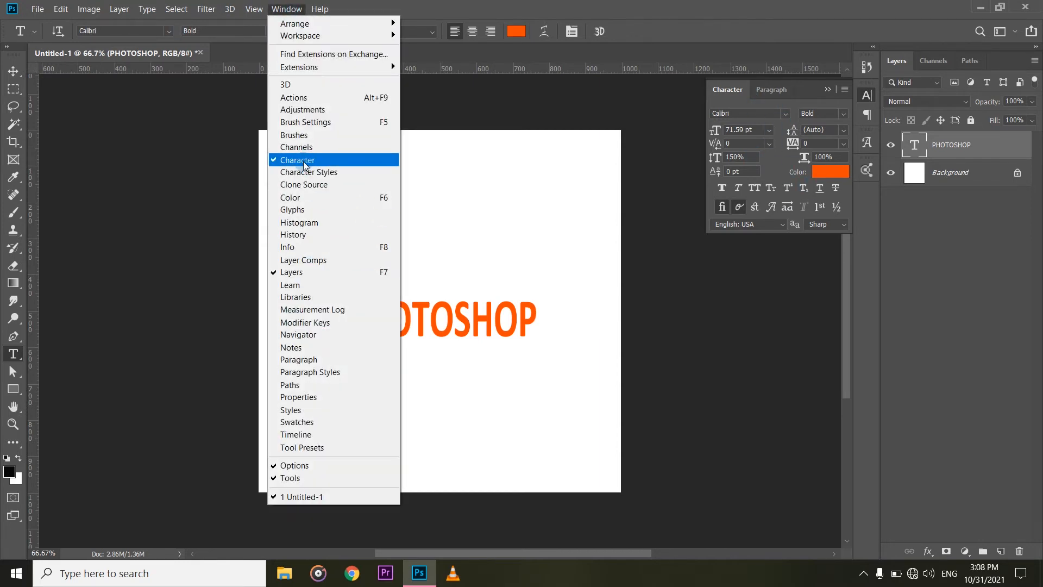
left_click(803, 94)
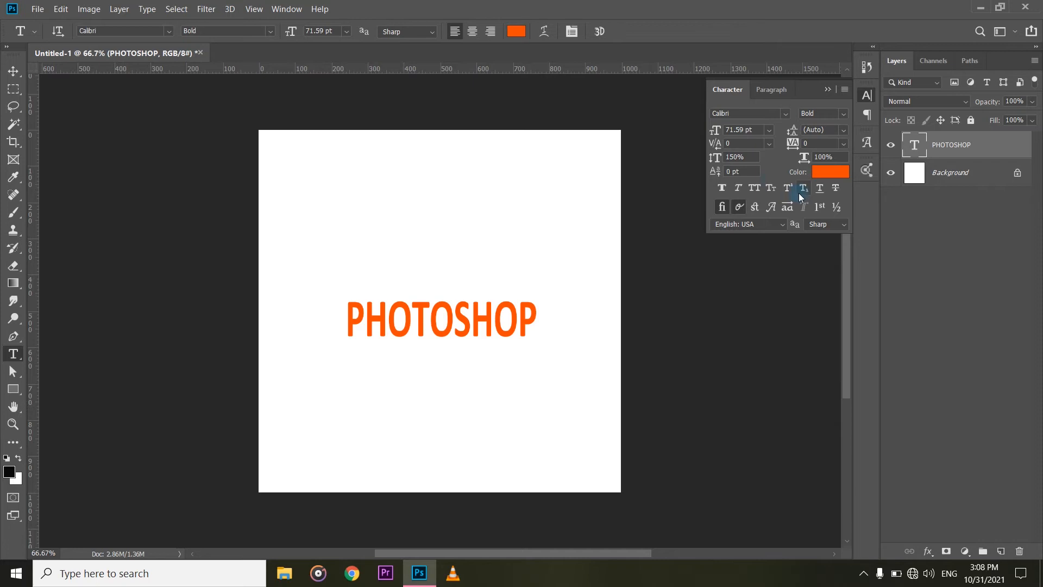
- Look through the kerning values offered for the PHOTOSHOP text without choosing one
left_click(719, 117)
left_click(735, 144)
left_click(769, 144)
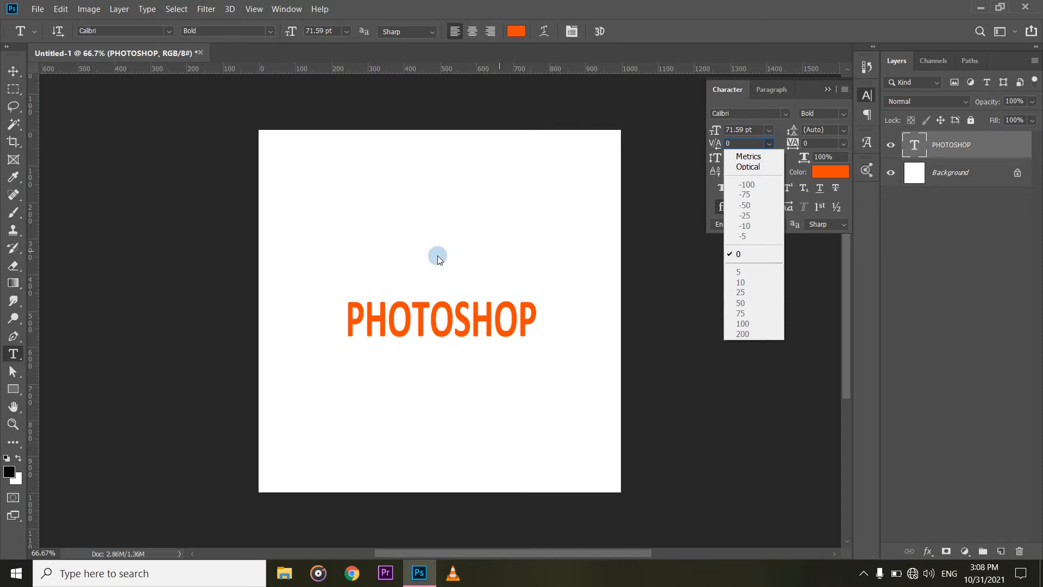
left_click(772, 144)
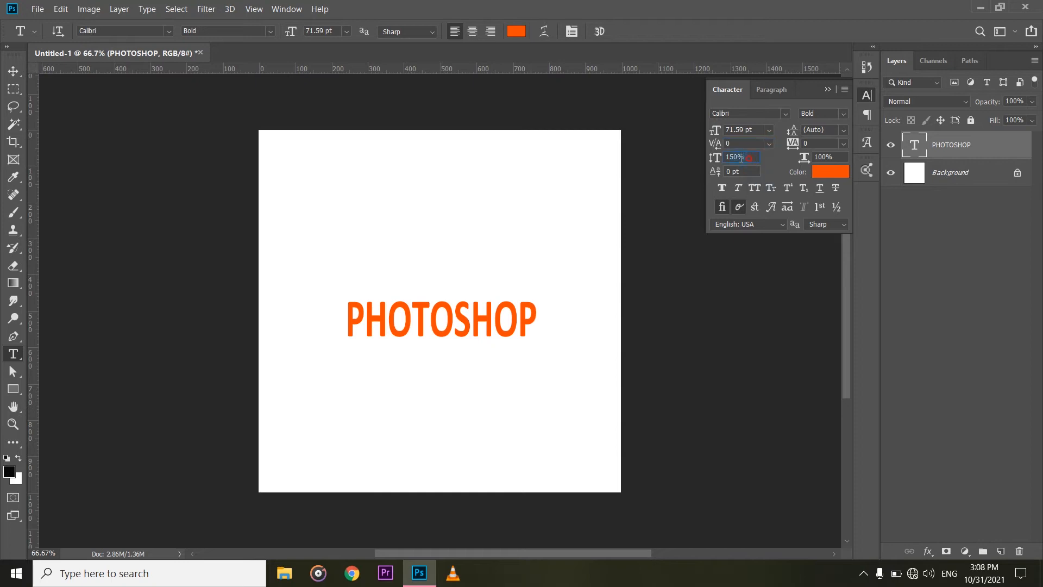
- Set the PHOTOSHOP text's vertical scale to 156% and raise it gradually to 168%
type("156")
key("Return")
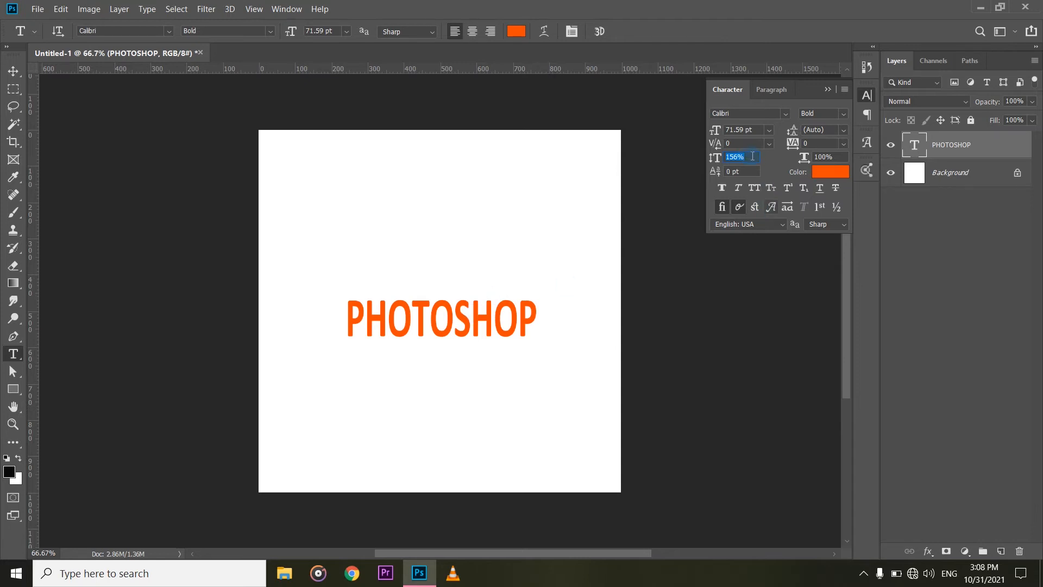
key("Up")
key("Up")
key("Up")
key("Up")
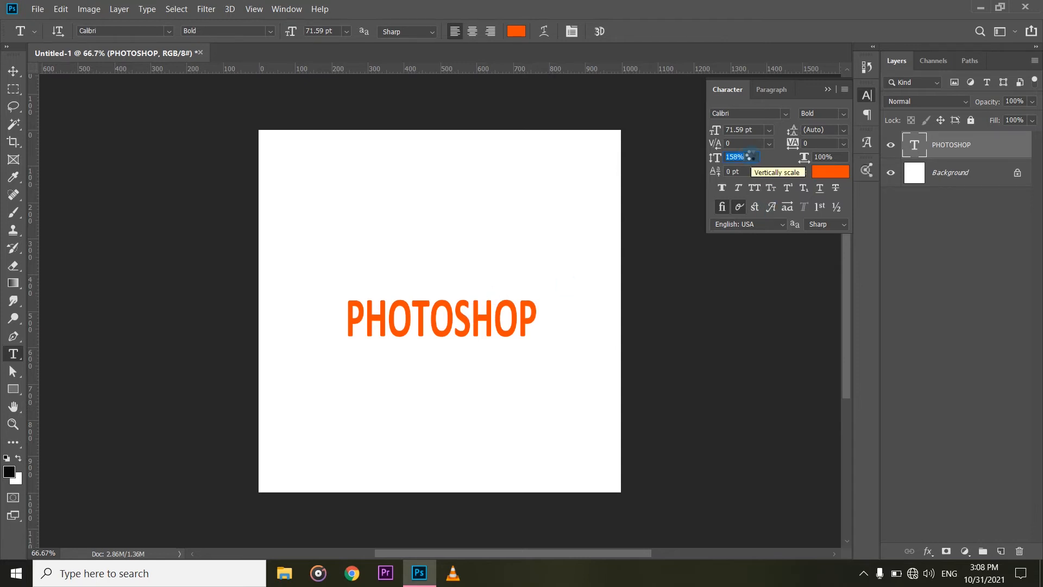
key("Up")
key("Up")
key("Up")
key("Up")
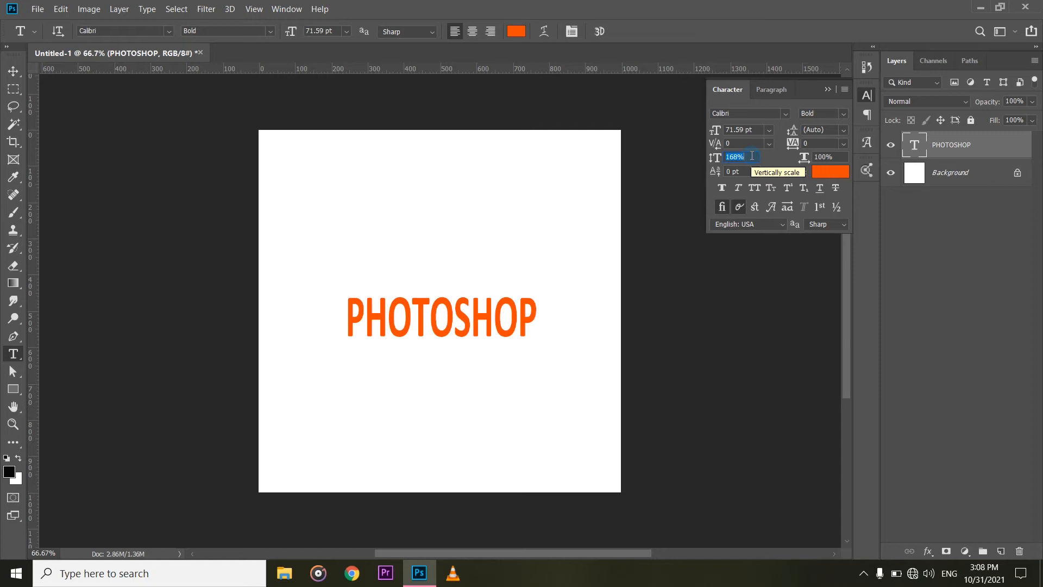
- Lower the vertical scale of the PHOTOSHOP text back to 150%
key("Down")
key("Down")
key("Down")
key("Down")
key("Down")
key("Down")
key("Down")
key("Down")
key("Down")
key("Down")
key("Down")
key("Down")
key("Down")
key("Down")
key("Down")
key("Down")
key("Down")
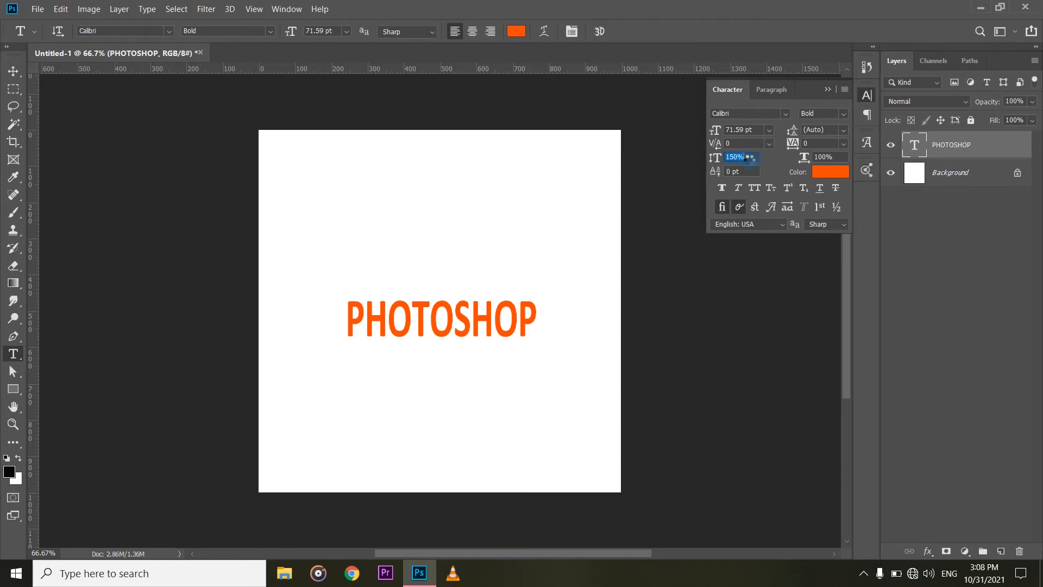
- Increase the PHOTOSHOP text's horizontal scale to 104%
left_click(832, 156)
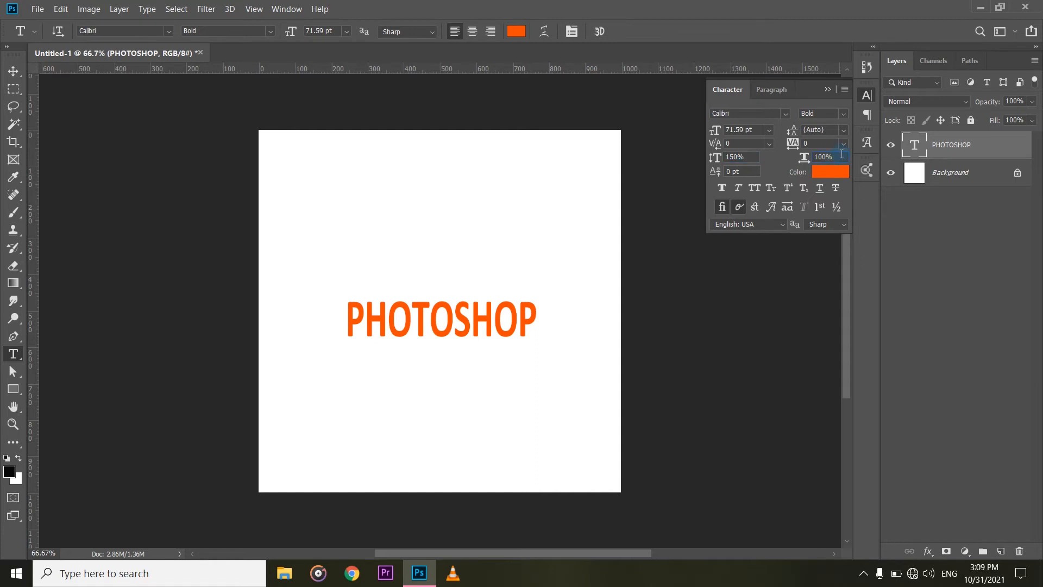
key("Up")
key("Up")
key("Up")
key("Up")
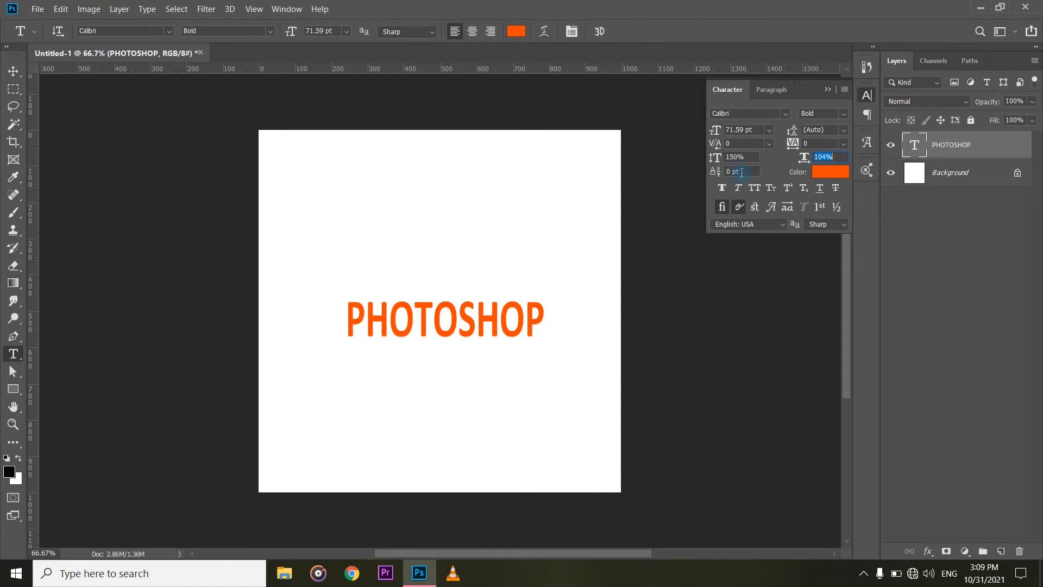
left_click(742, 171)
- Try tracking values of -10, -100, 25 and 50 on the PHOTOSHOP text, and return the tracking to 0
left_click(846, 143)
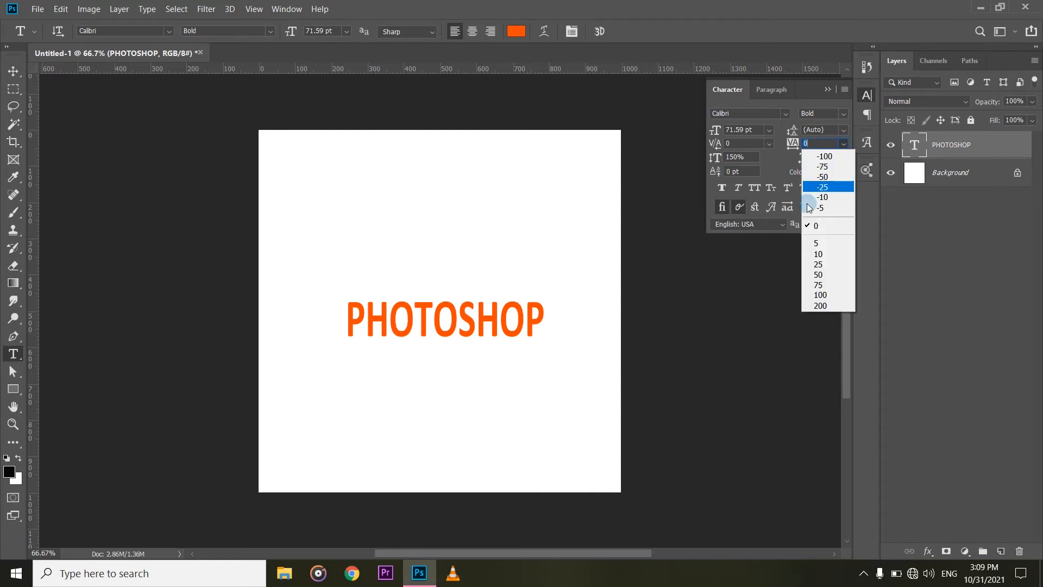
left_click(823, 196)
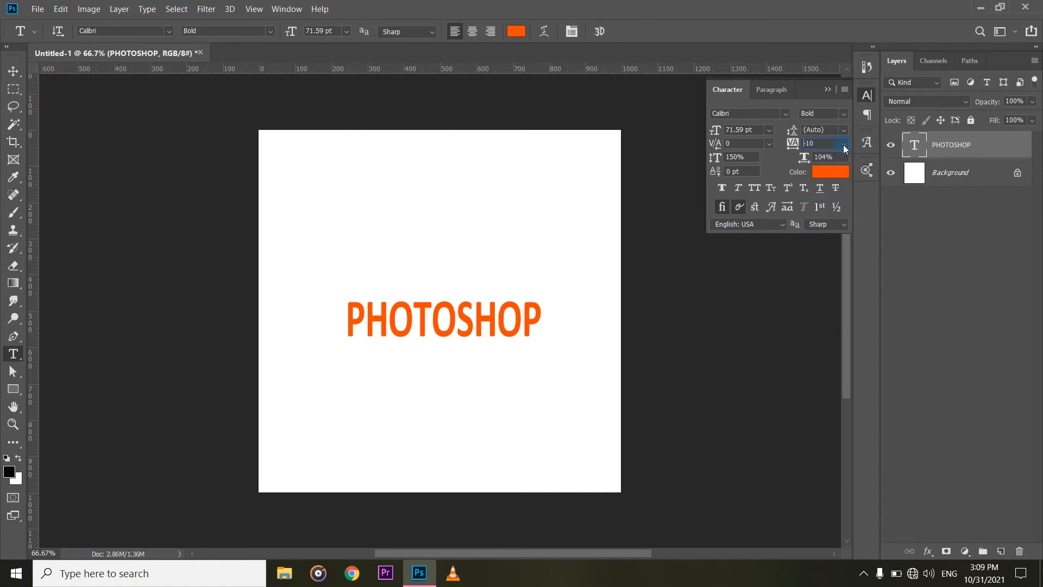
left_click(843, 144)
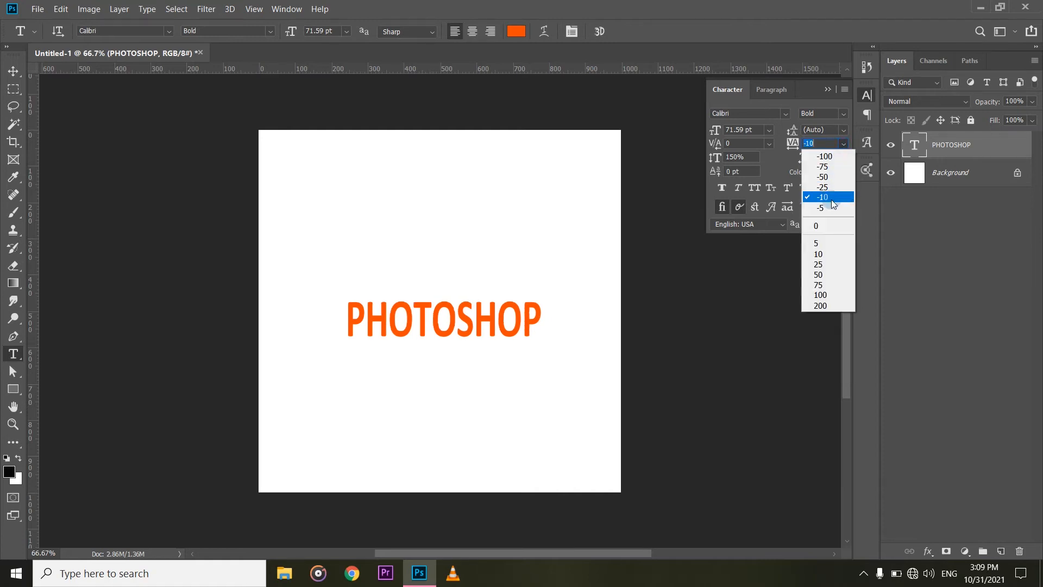
left_click(824, 156)
left_click(843, 144)
left_click(828, 266)
left_click(845, 144)
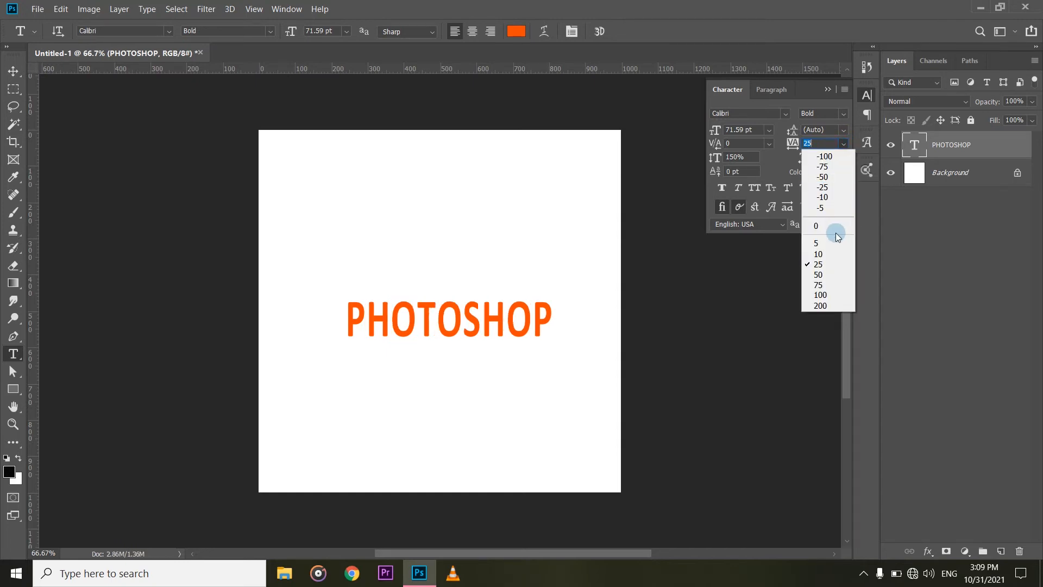
left_click(828, 274)
left_click(845, 145)
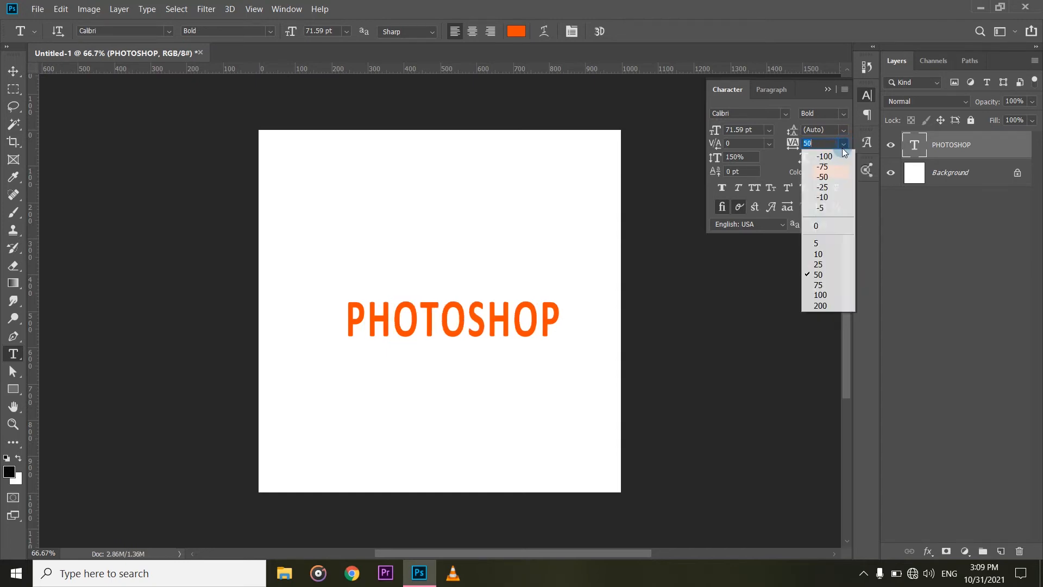
left_click(827, 225)
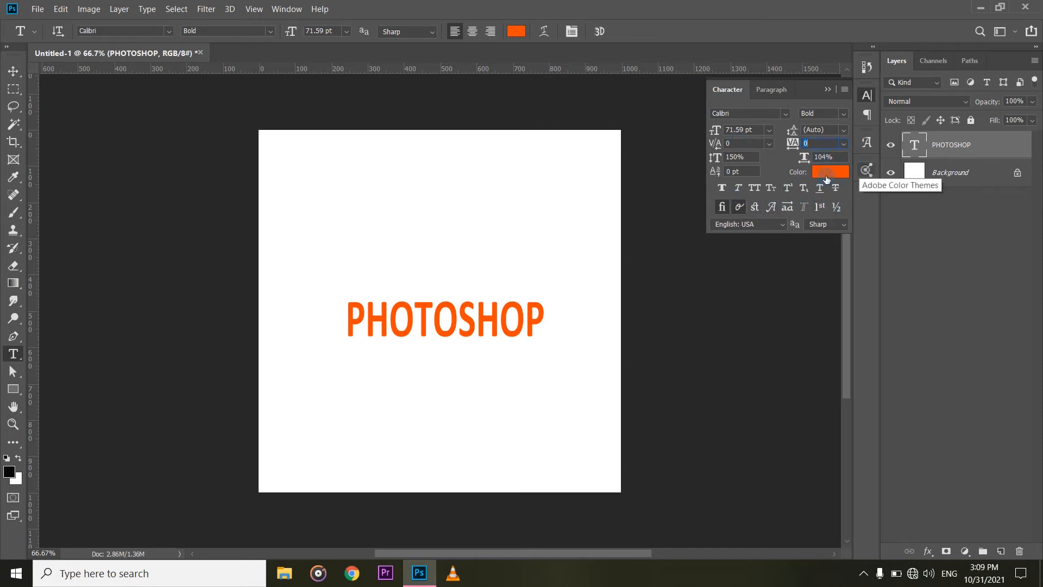
- Toggle Faux Bold on and off on the PHOTOSHOP text to compare its effect
left_click(722, 187)
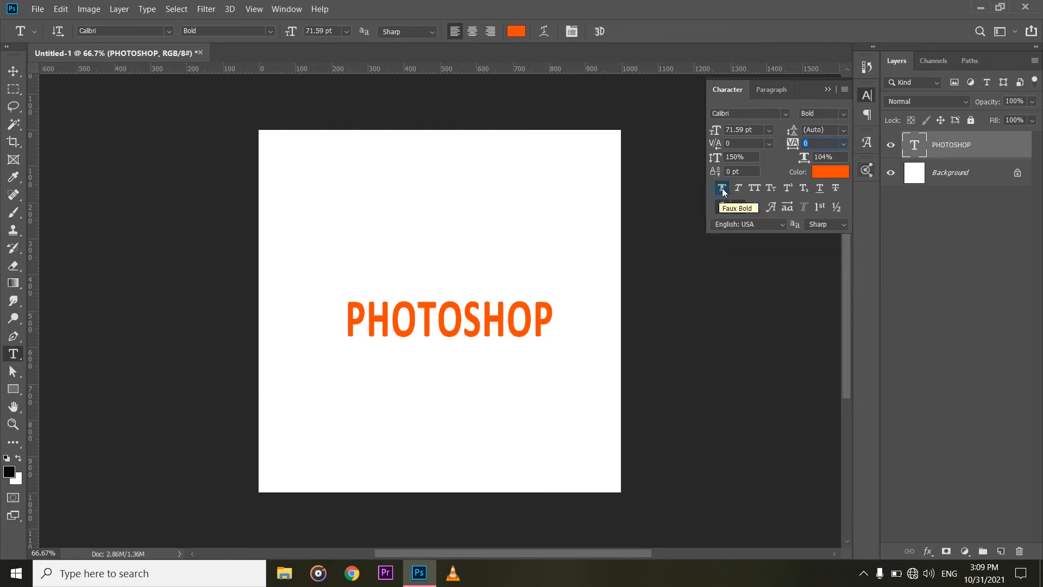
left_click(723, 191)
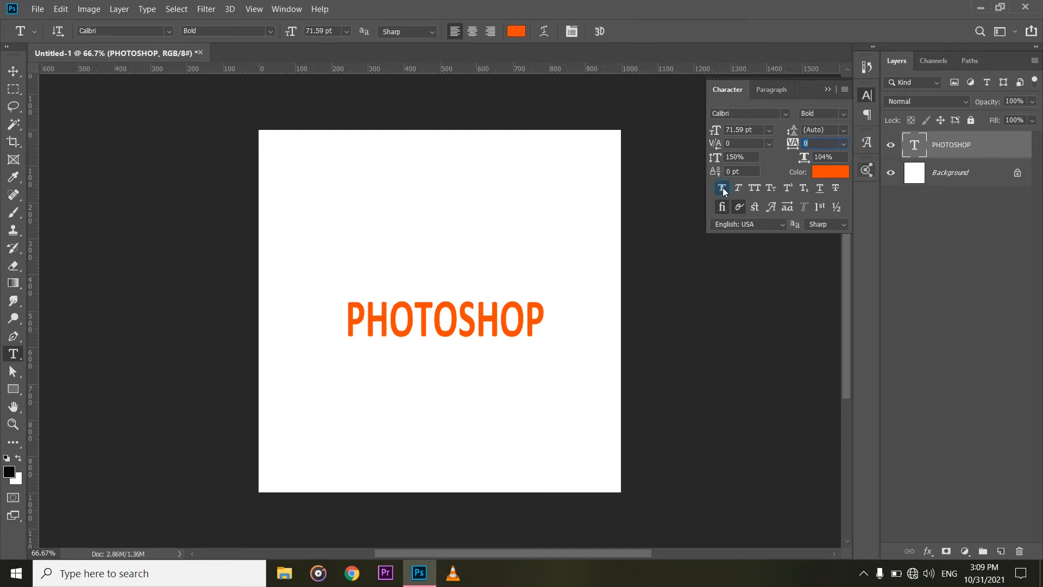
left_click(723, 191)
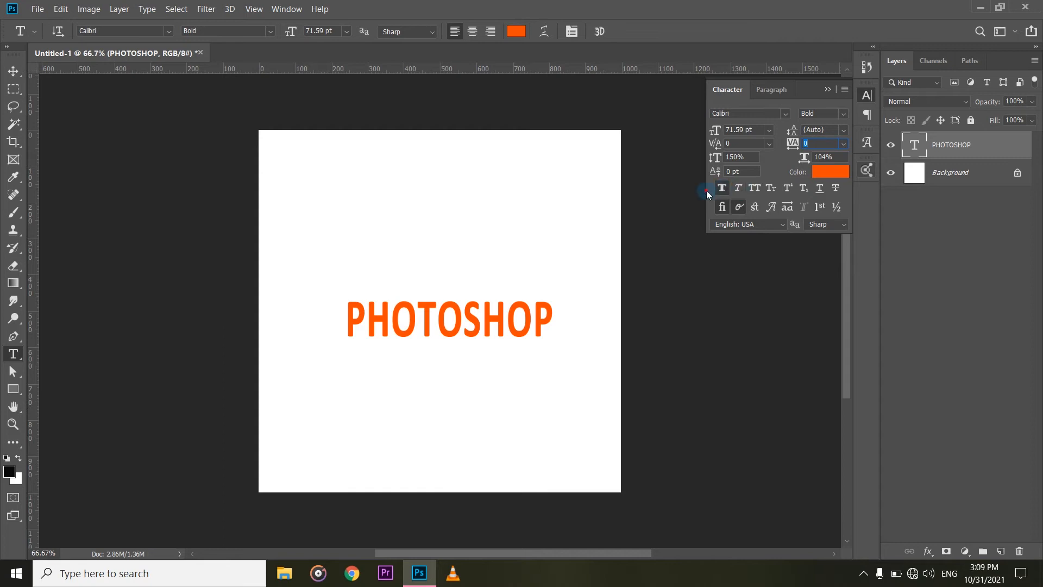
- Try Faux Italic, All Caps and Small Caps in turn on the PHOTOSHOP text
left_click(741, 189)
left_click(756, 189)
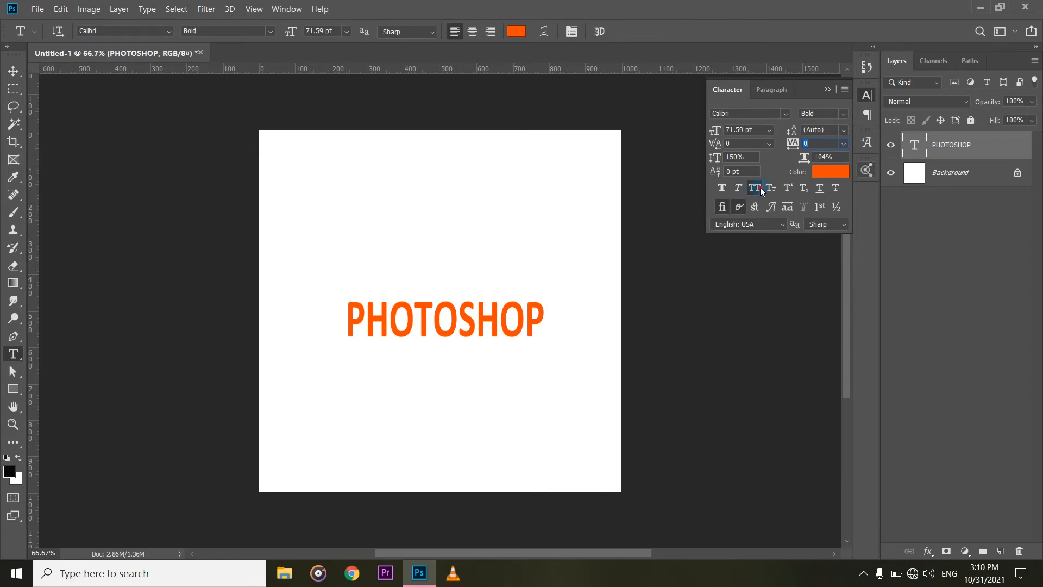
left_click(774, 192)
- Try Superscript and Subscript in turn on the PHOTOSHOP text
left_click(788, 189)
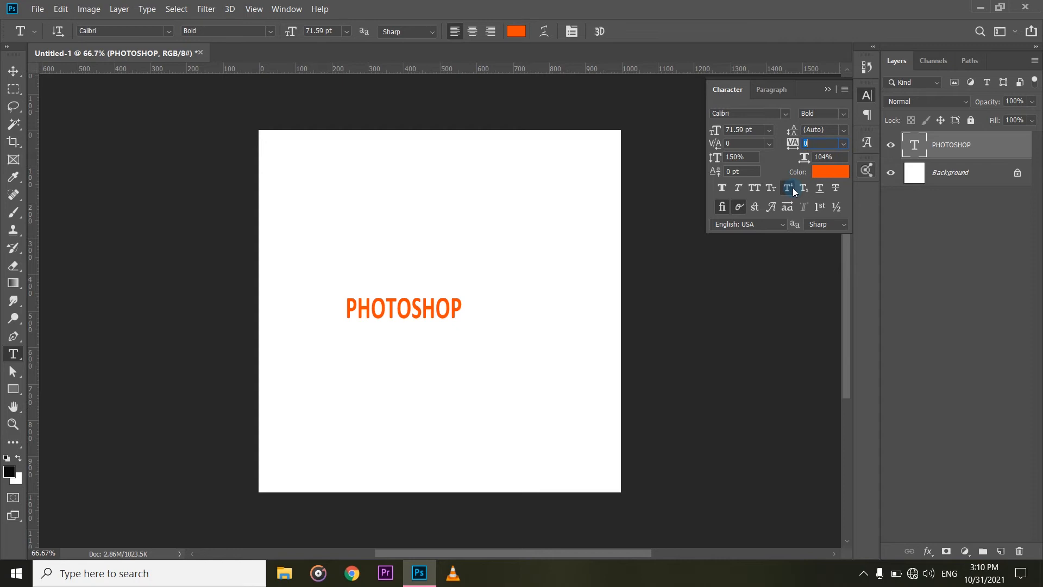
left_click(804, 188)
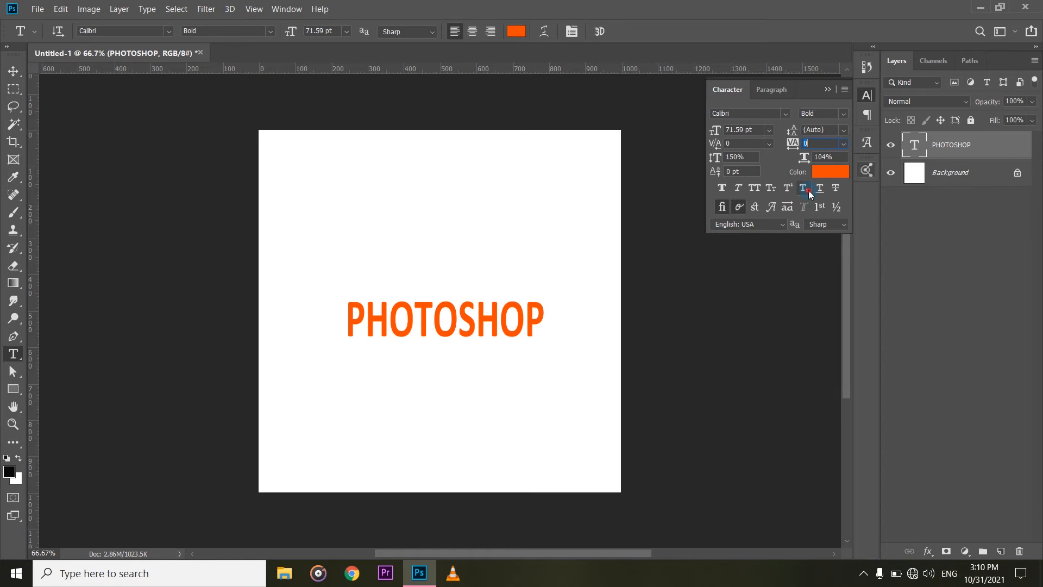
left_click(808, 190)
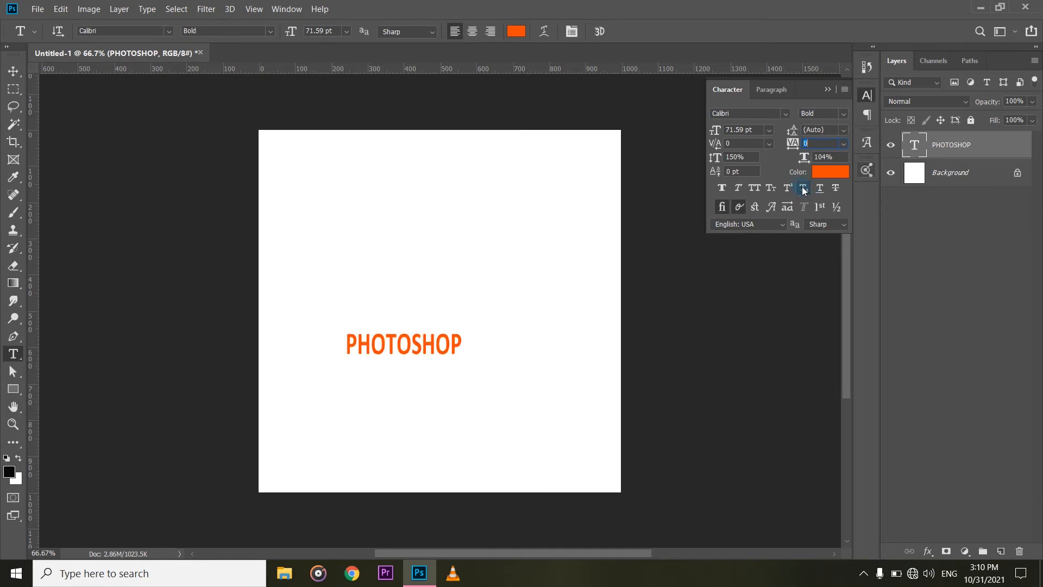
- Try underlining the PHOTOSHOP text and remove the underline
left_click(819, 190)
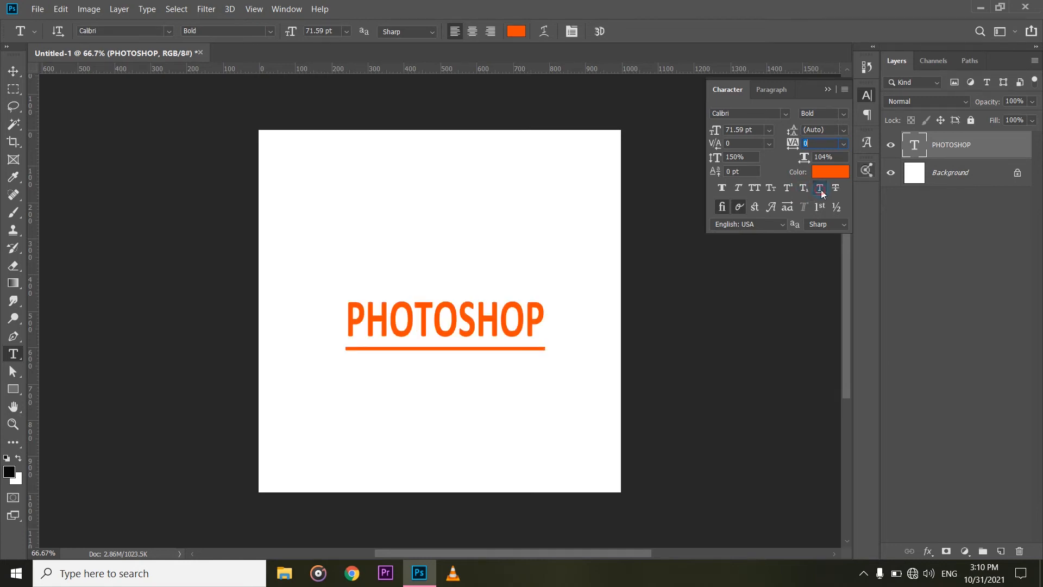
left_click(820, 190)
left_click(739, 210)
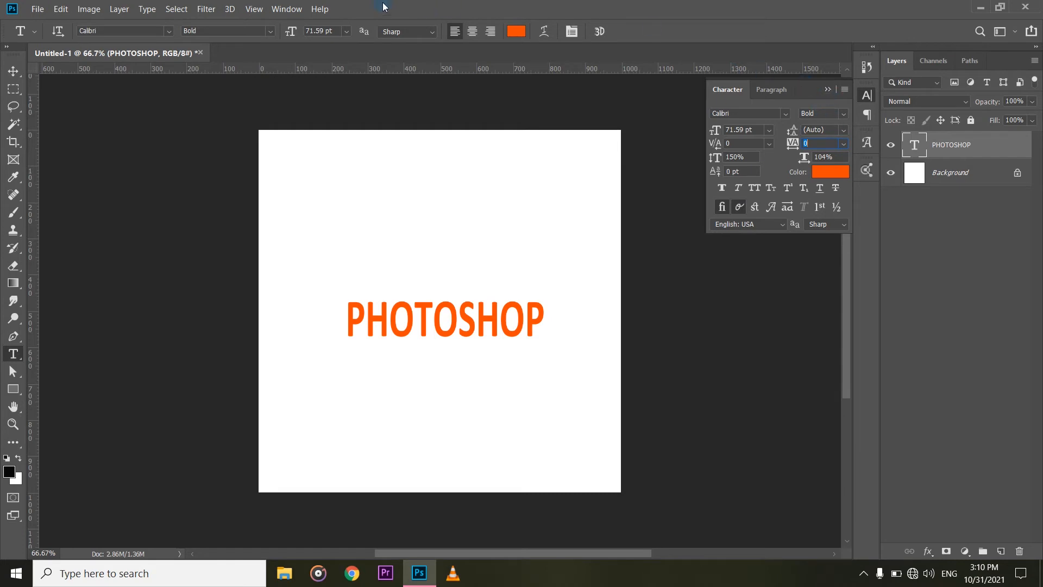
- Open the Glyphs panel and browse the entire Calibri Bold character set
left_click(296, 10)
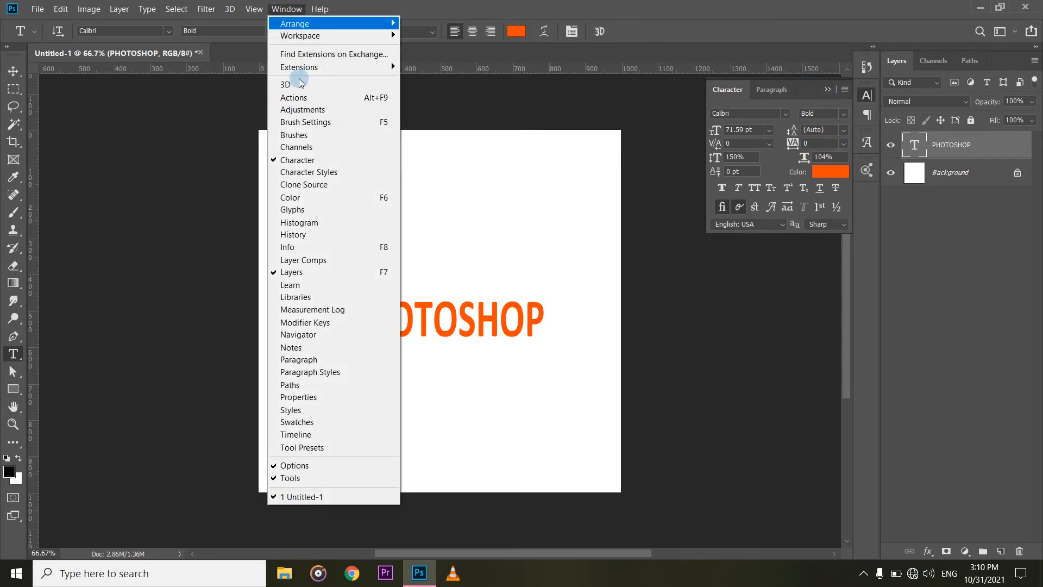
left_click(304, 209)
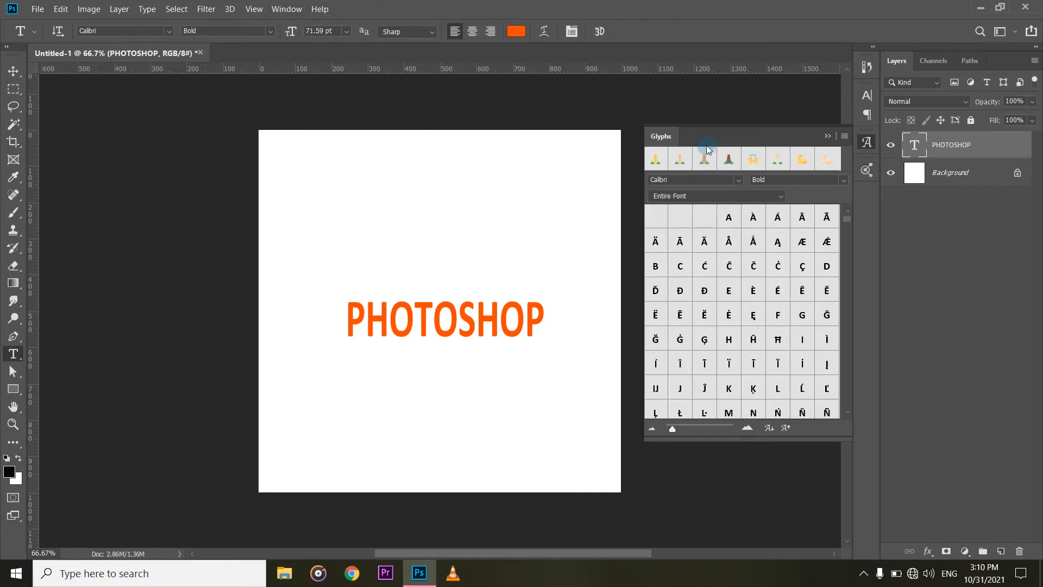
scroll(723, 304, "down", 5)
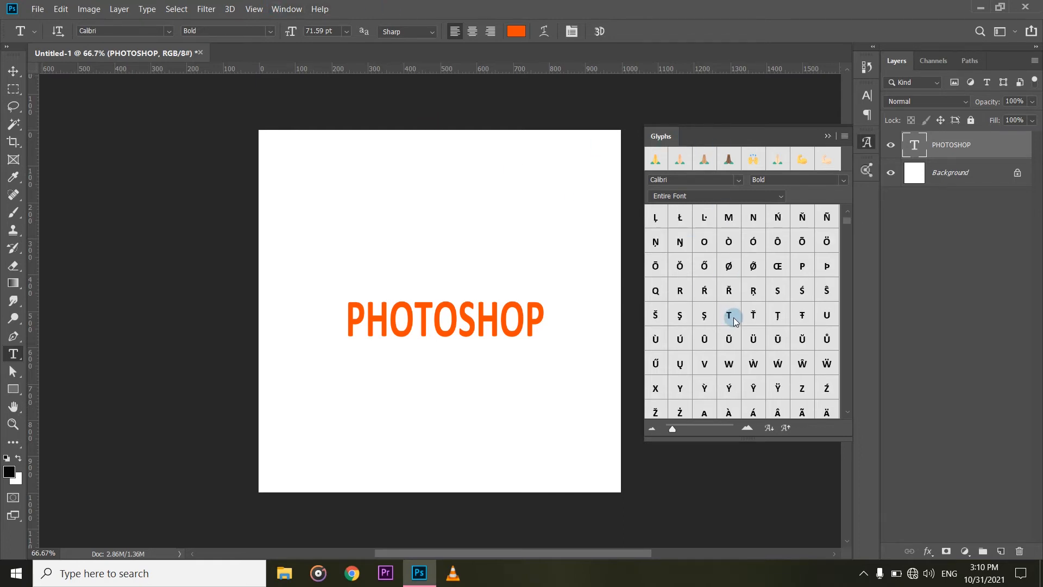
scroll(731, 272, "down", 8)
scroll(733, 202, "down", 2)
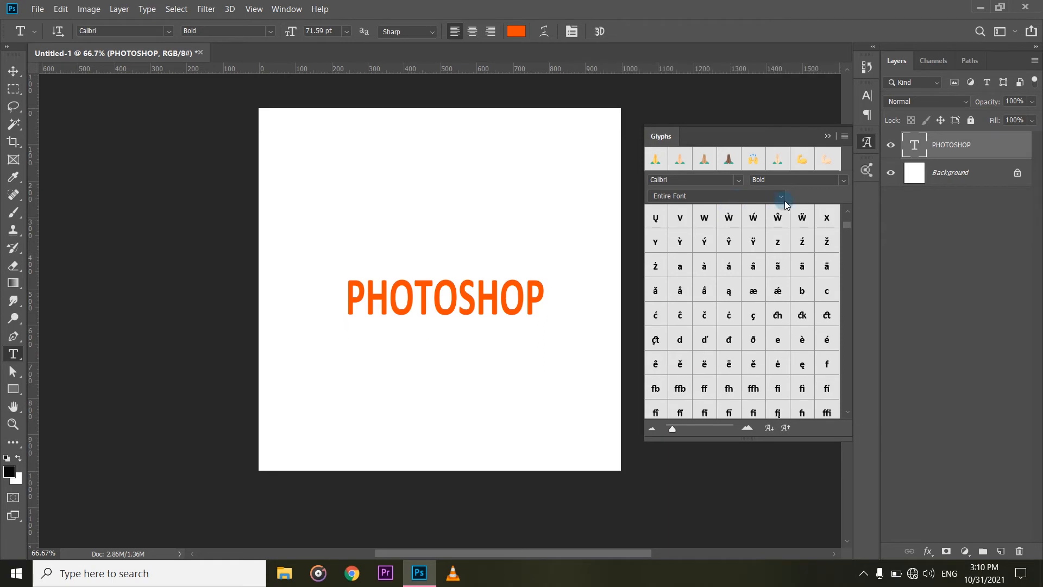
- Browse the Greek glyphs of Calibri Bold, pick an accented capital omicron, and close the Glyphs panel
left_click(780, 196)
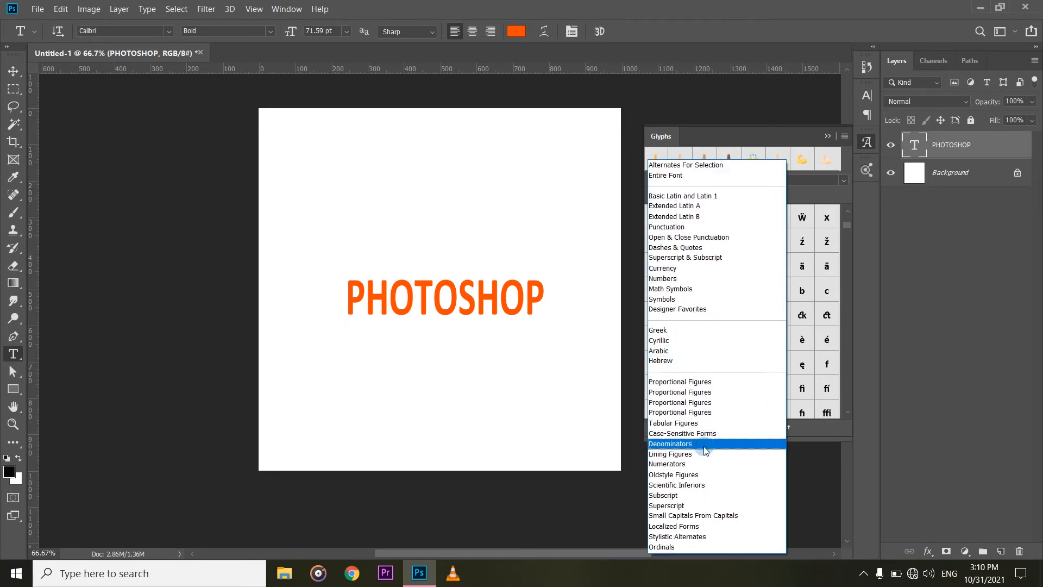
left_click(661, 330)
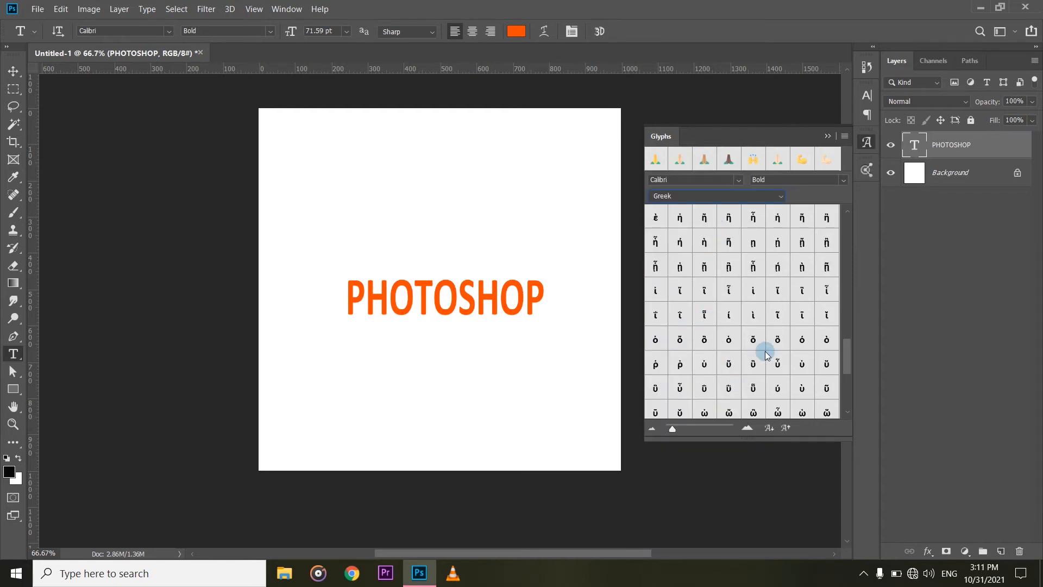
left_click(778, 196)
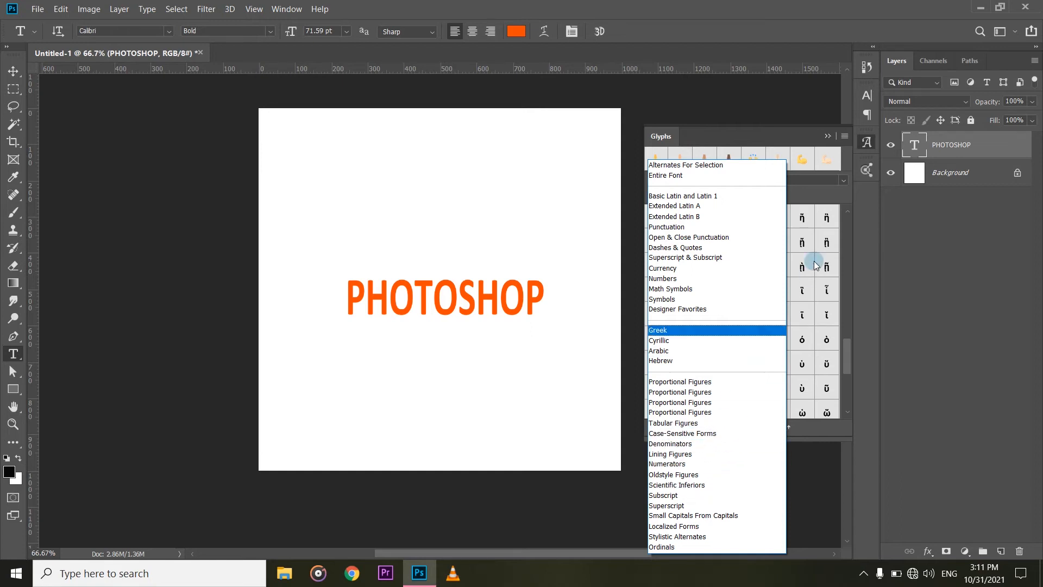
left_click(679, 330)
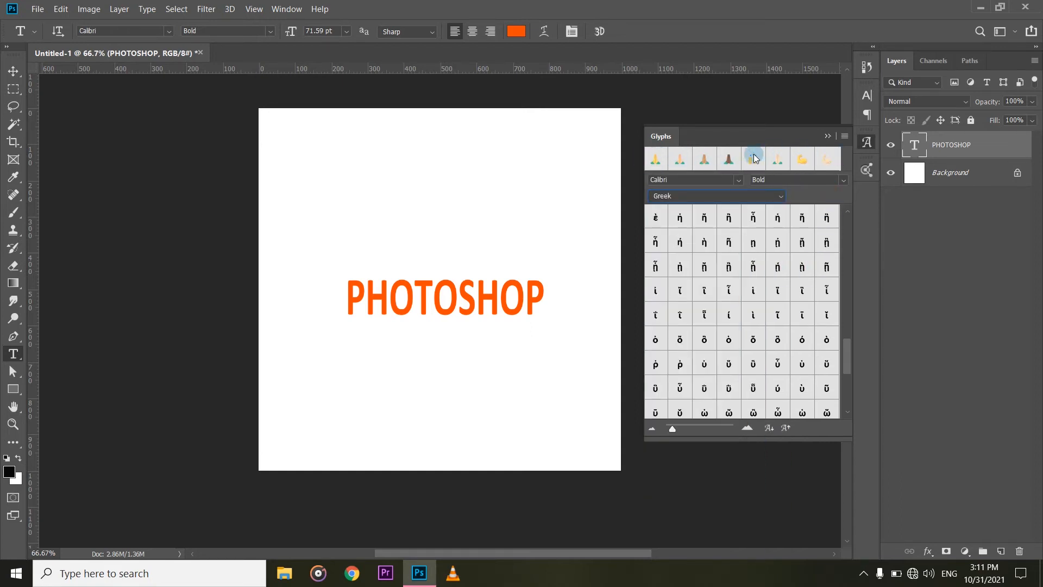
scroll(787, 388, "down", 3)
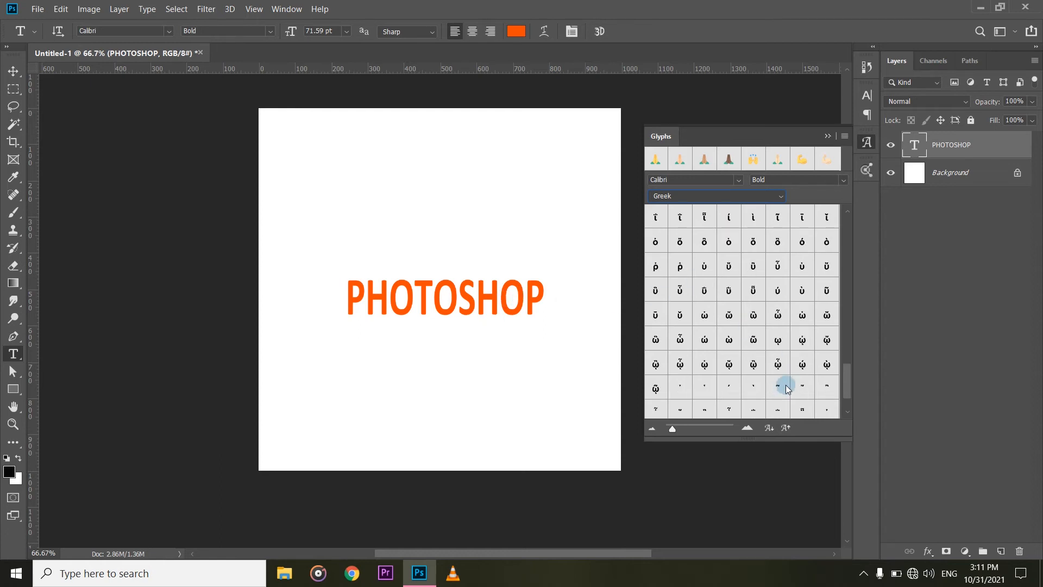
scroll(733, 250, "up", 6)
double_click(726, 217)
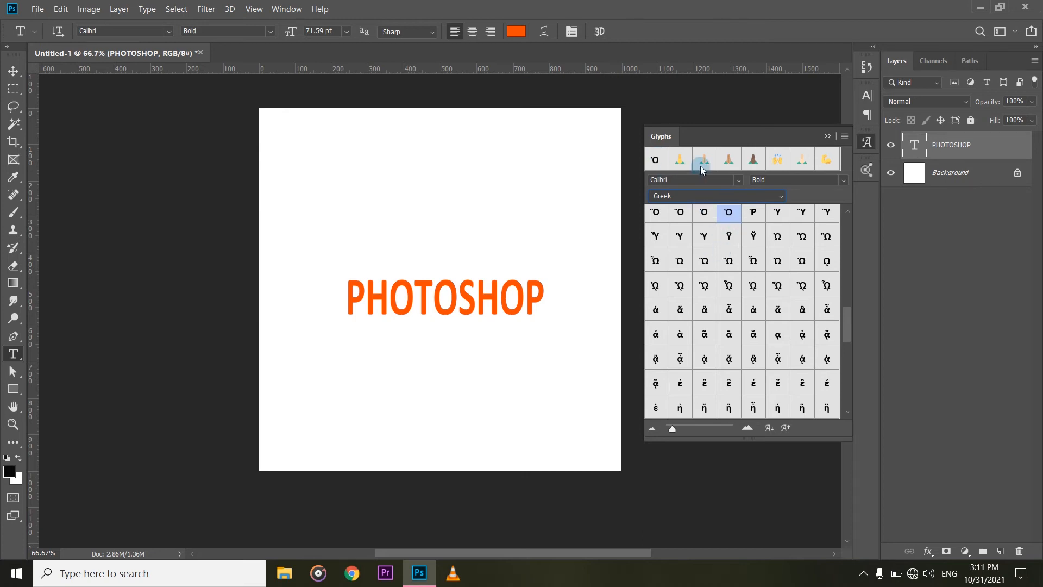
left_click(828, 137)
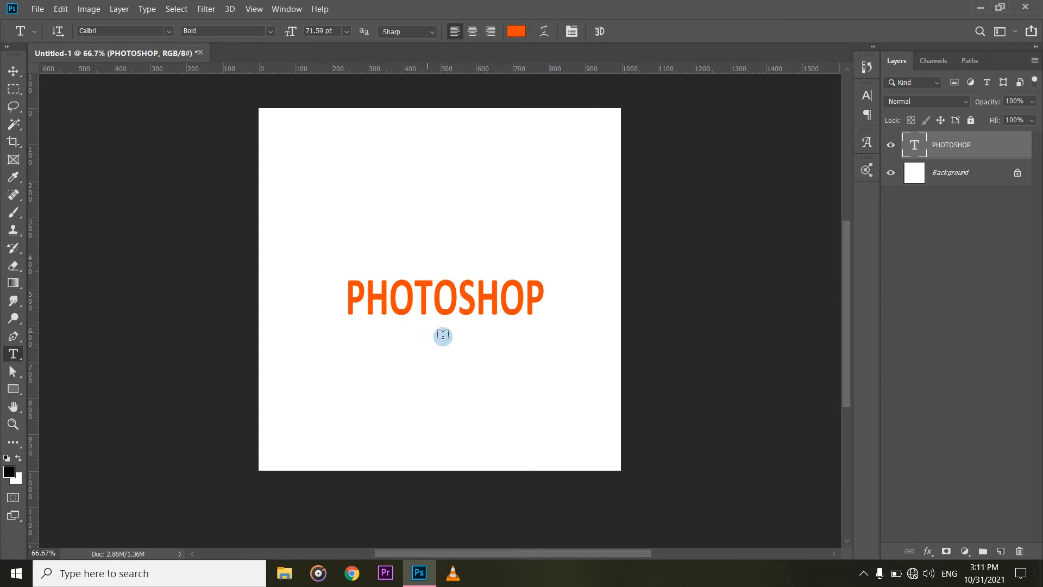
- Open the layer style settings of the PHOTOSHOP text layer and enable a Stroke effect
right_click(968, 148)
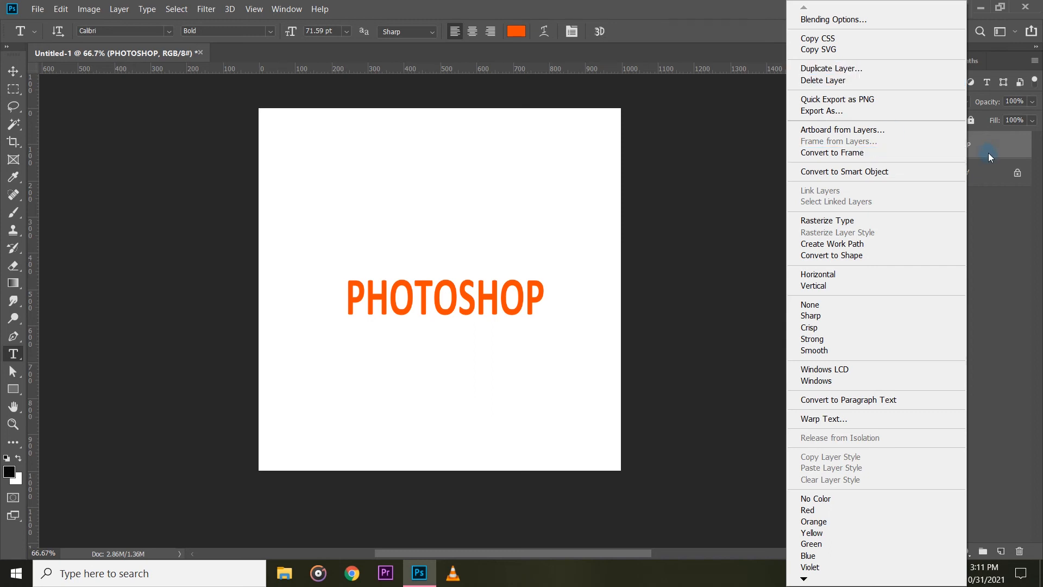
left_click(982, 149)
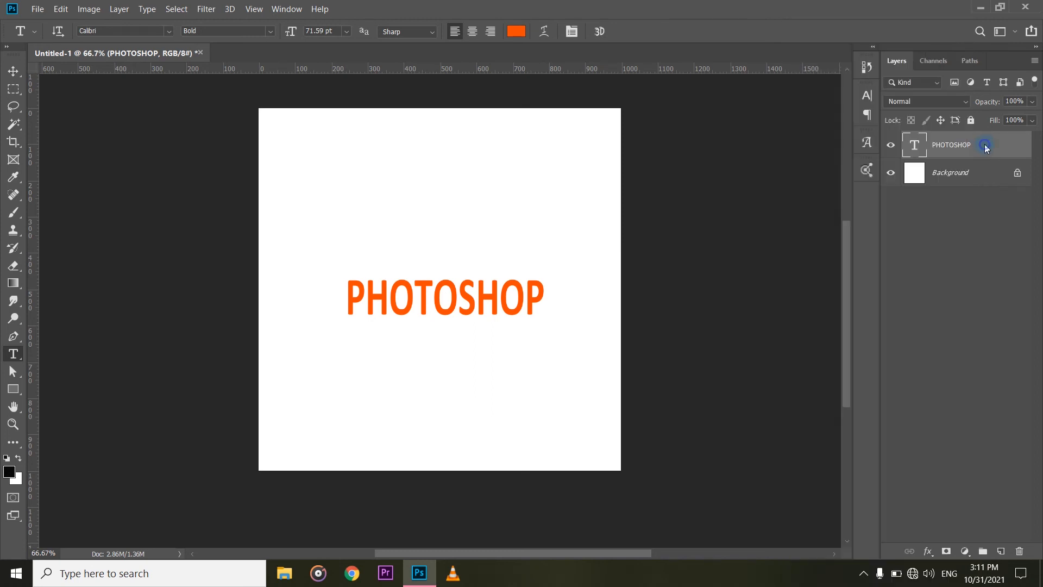
right_click(986, 147)
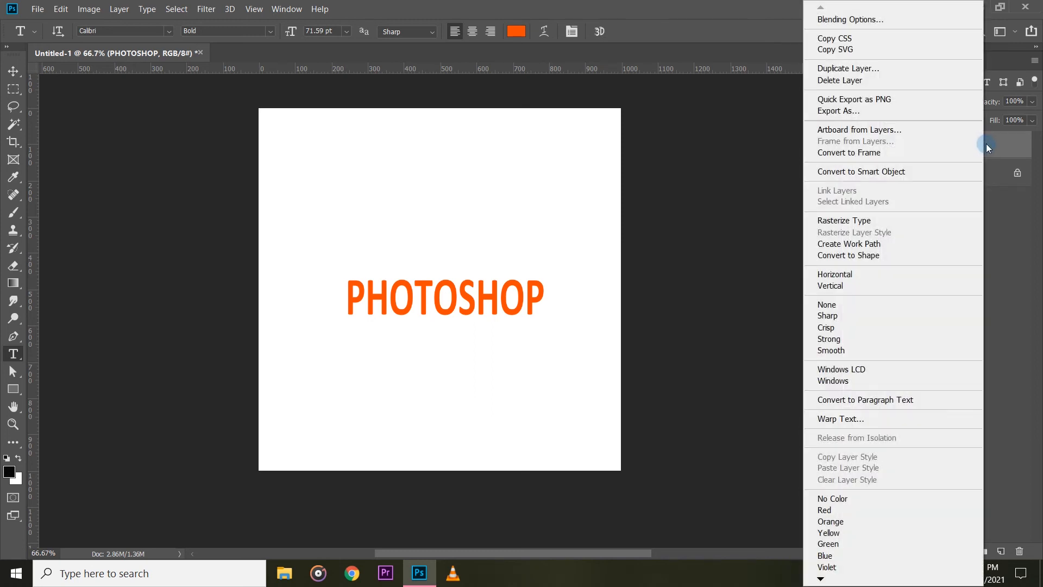
left_click(874, 22)
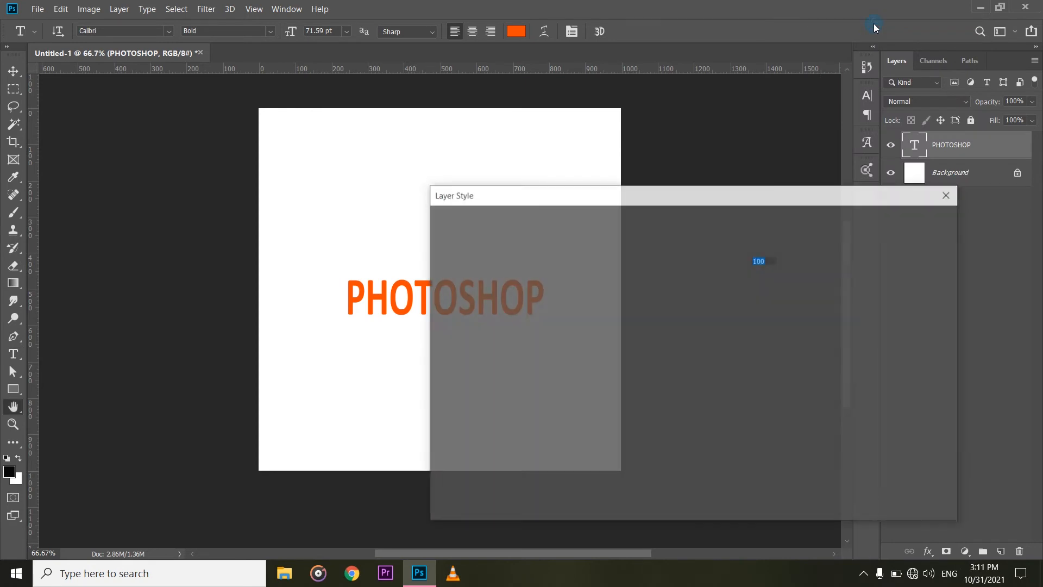
left_click_drag(657, 197, 677, 98)
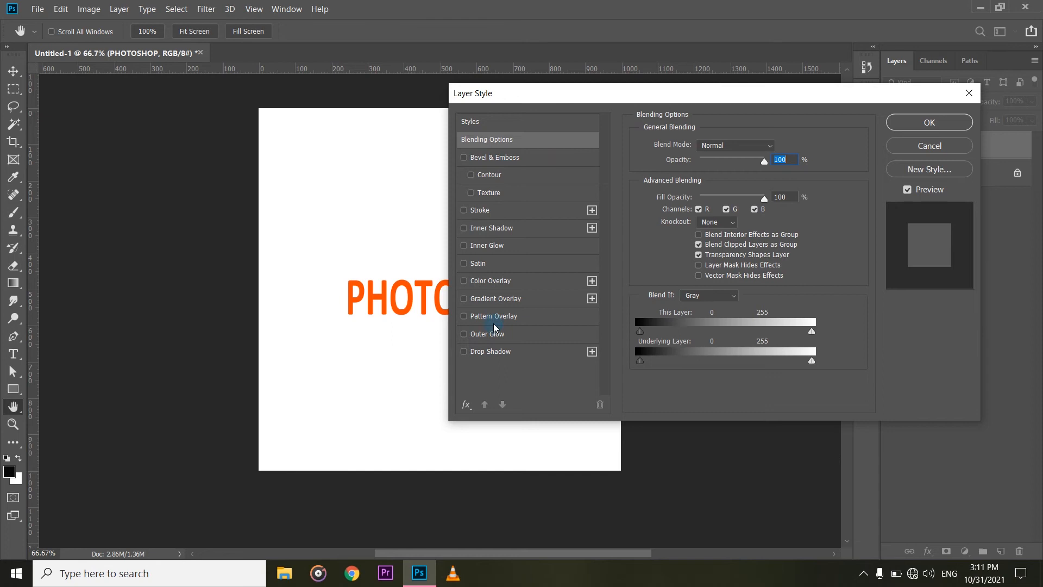
left_click(480, 210)
left_click_drag(601, 96, 695, 150)
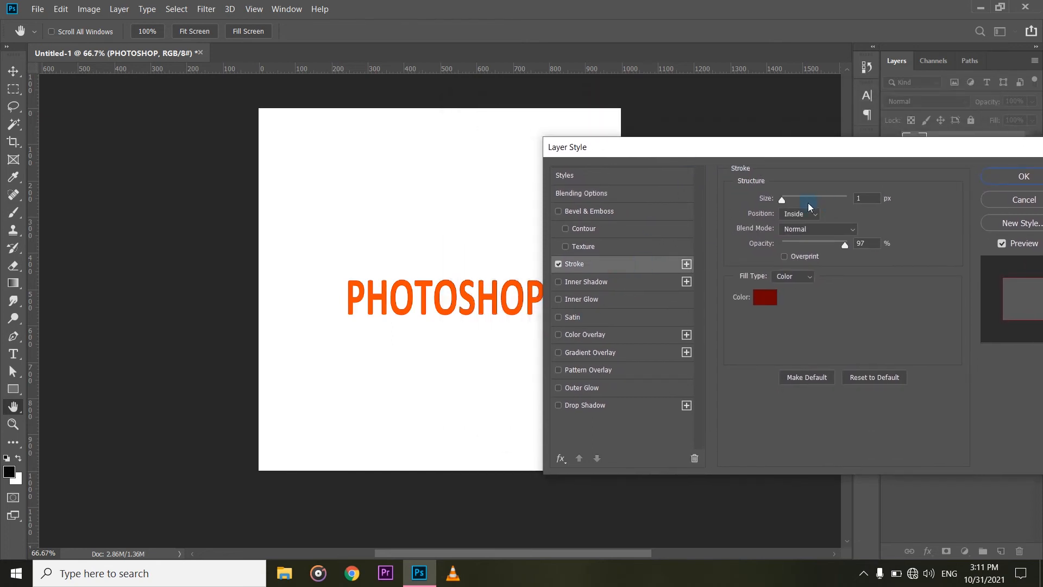
- Try the text stroke at 6 px with its position set to Outside
left_click_drag(784, 202, 787, 202)
left_click(801, 211)
left_click(794, 226)
left_click(785, 200)
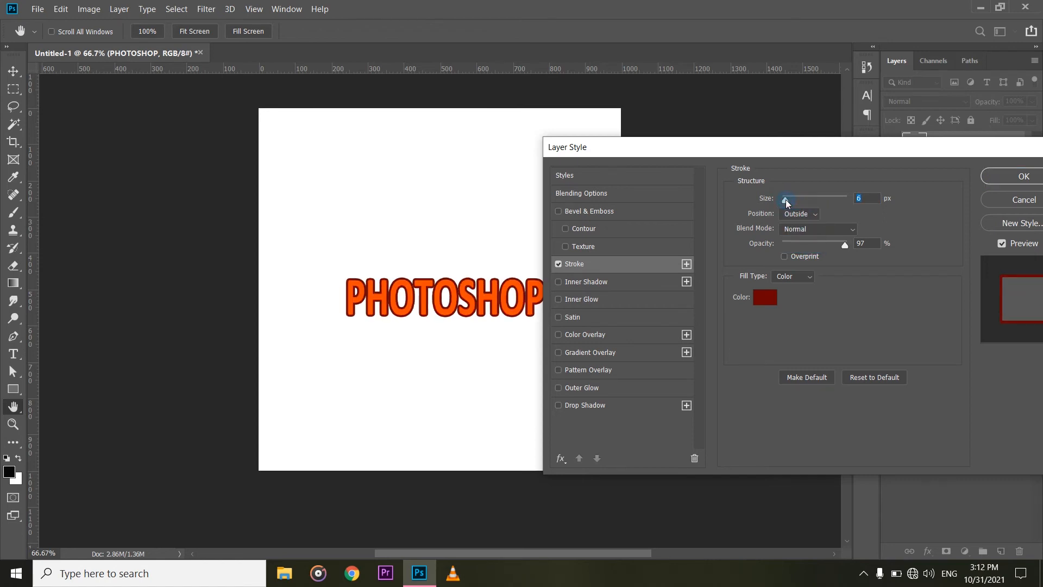
- Set the text stroke's position to Center and its size to 5 px
left_click(803, 214)
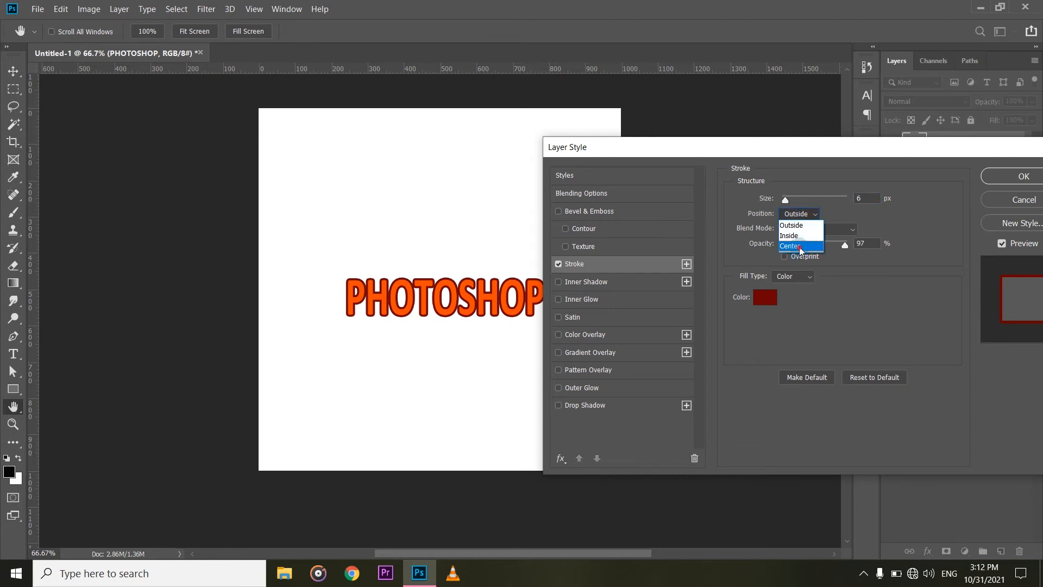
left_click(798, 239)
left_click_drag(789, 202, 785, 201)
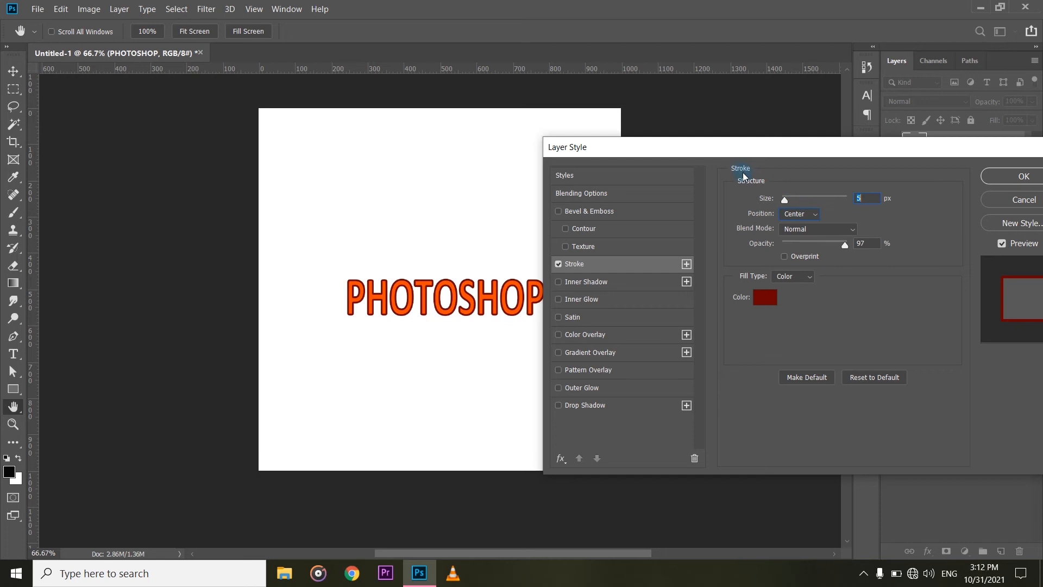
- Change the stroke colour to purple 490078, raise its opacity, and apply the layer style
mouse_move(725, 143)
left_mouse_down()
mouse_move(758, 145)
mouse_move(773, 123)
left_mouse_up()
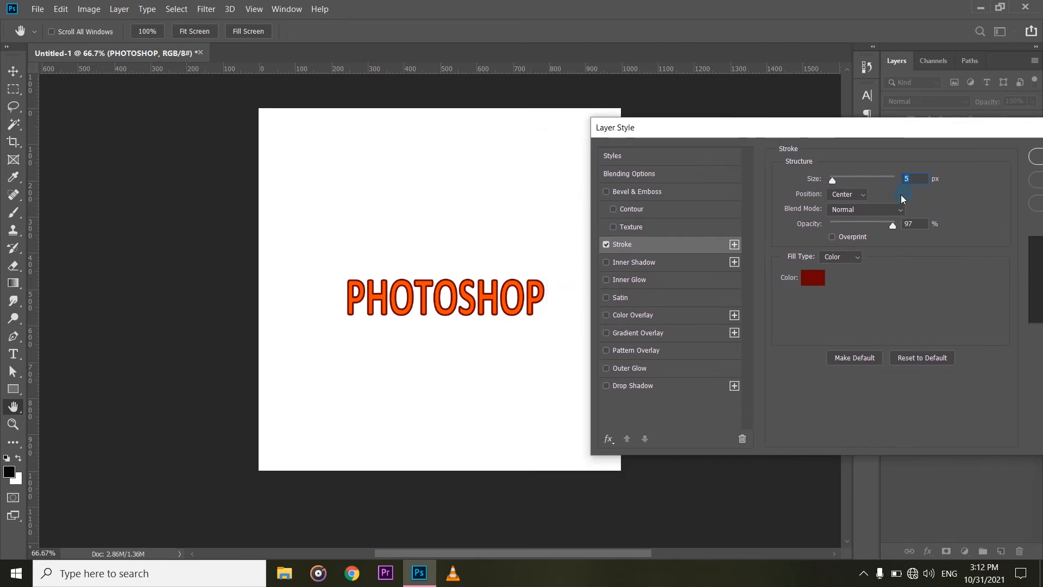
left_click(822, 274)
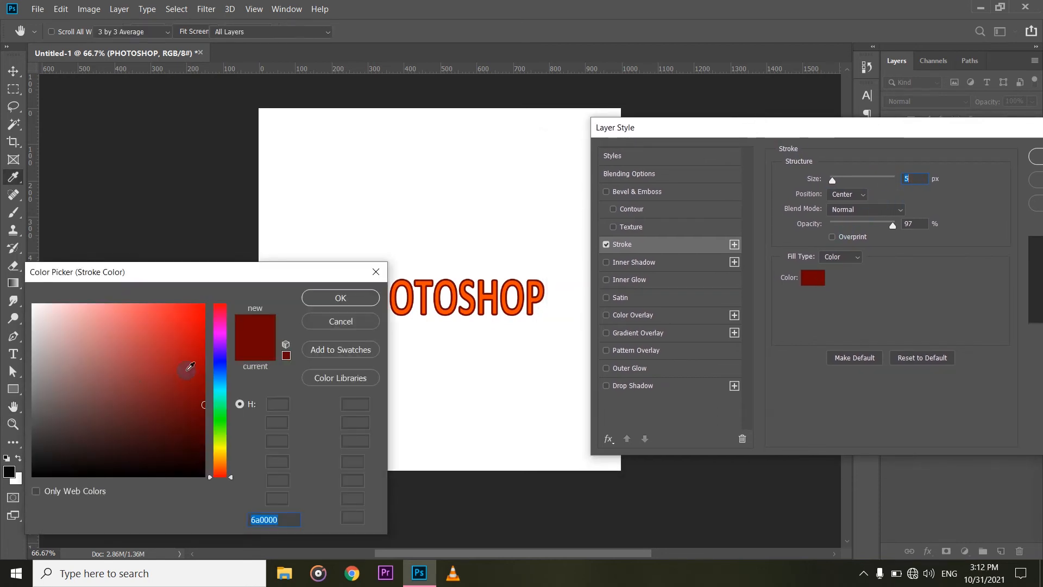
mouse_move(221, 343)
left_mouse_down()
mouse_move(226, 308)
mouse_move(227, 343)
mouse_move(199, 362)
mouse_move(205, 395)
left_mouse_up()
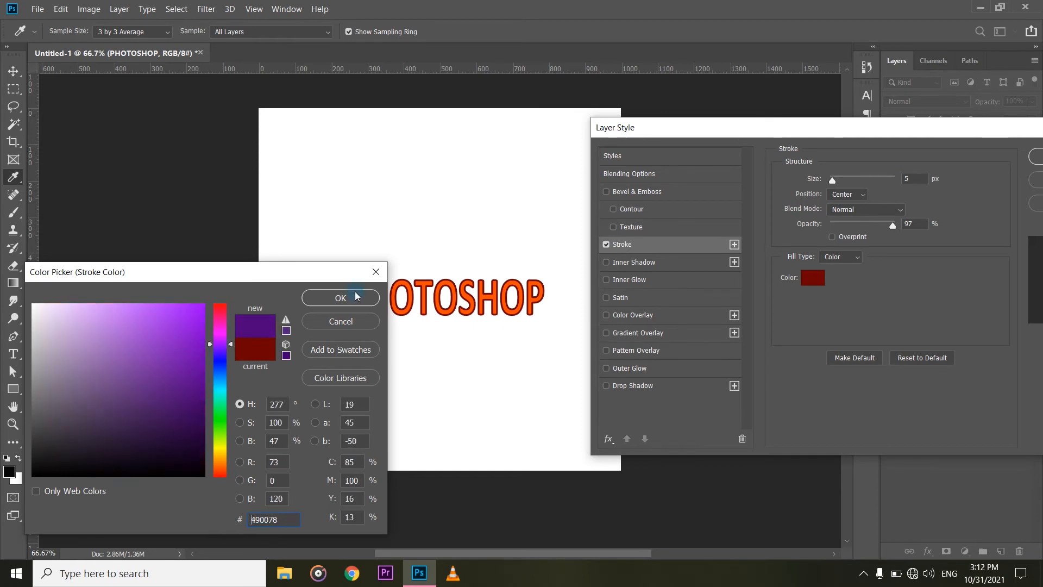
left_click(340, 298)
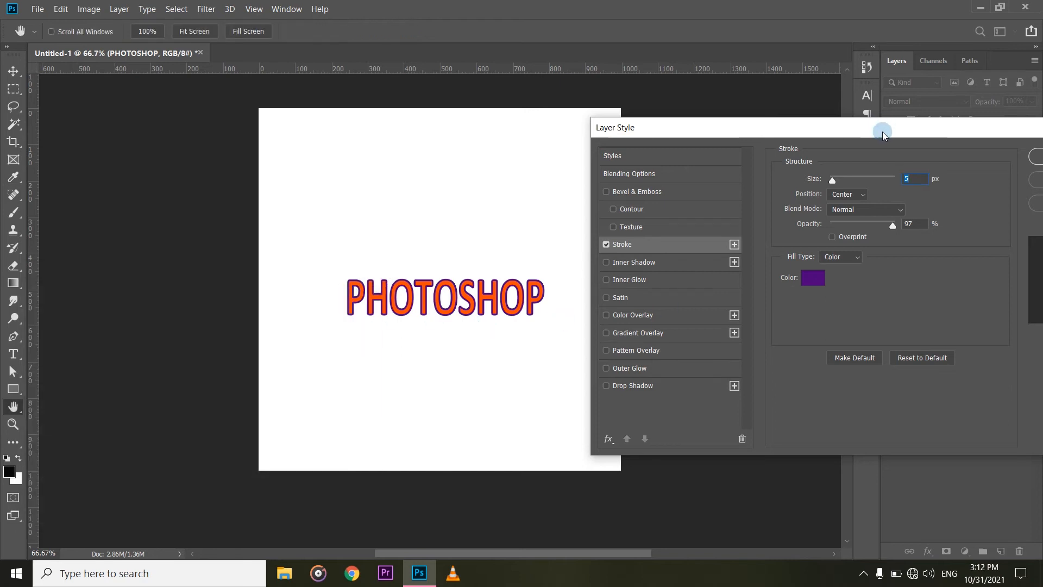
left_click_drag(883, 132, 842, 121)
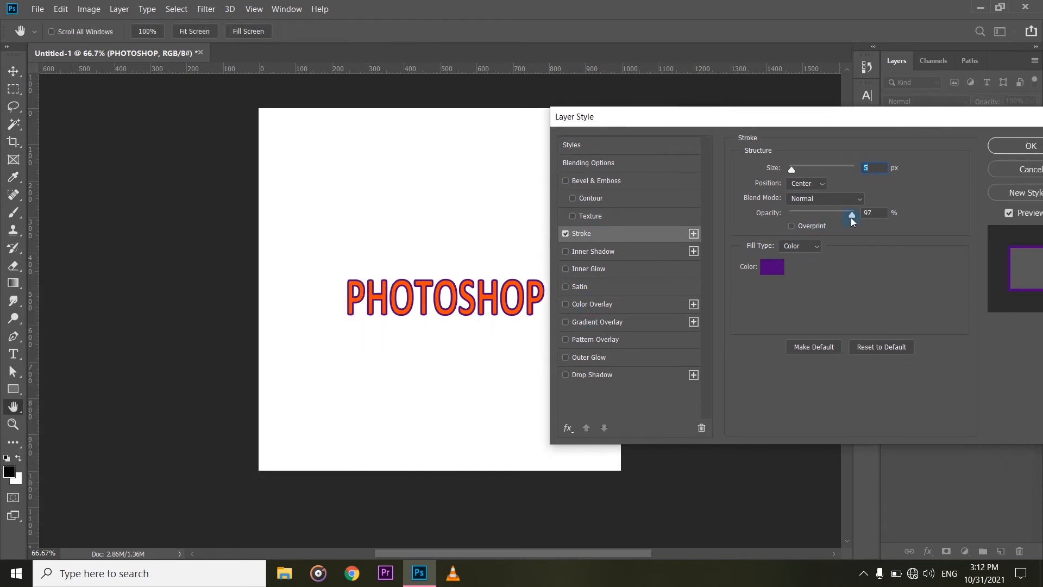
left_click_drag(860, 219, 865, 217)
left_click(996, 155)
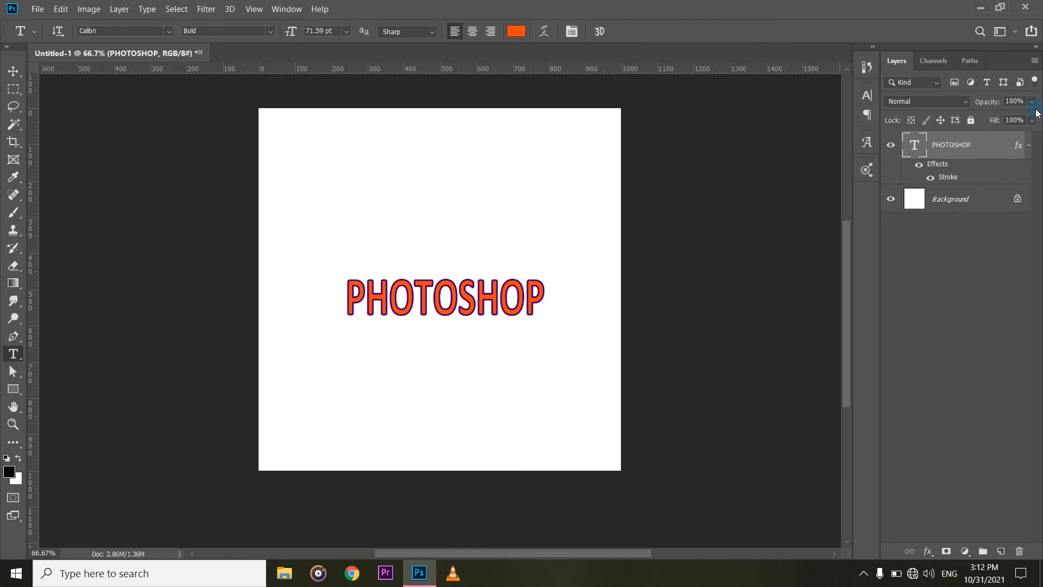
- Reduce the PHOTOSHOP layer's fill to 0% so only the outline remains, and hide the layer
left_click(1035, 122)
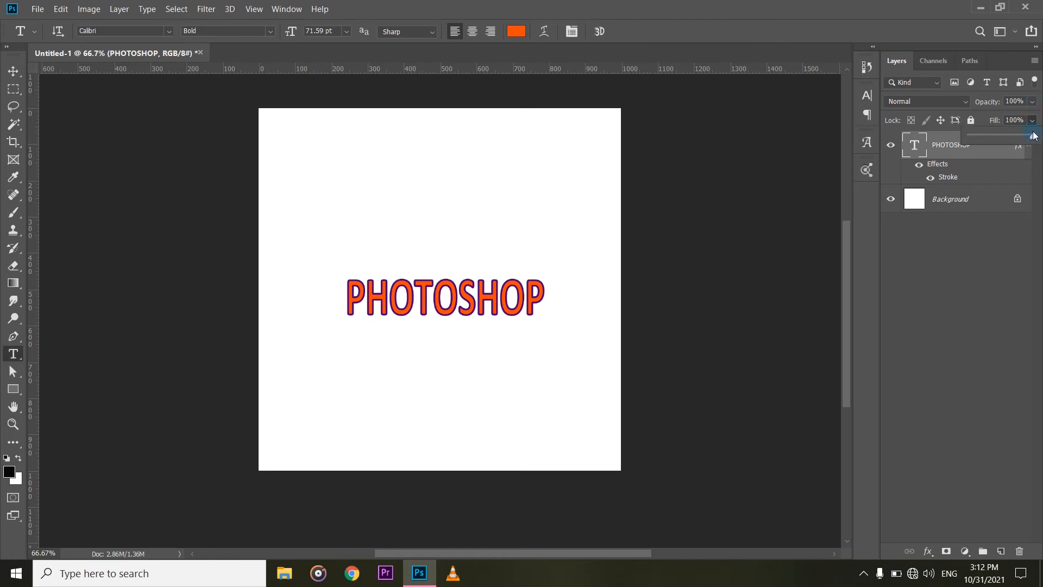
left_click_drag(1035, 139, 955, 157)
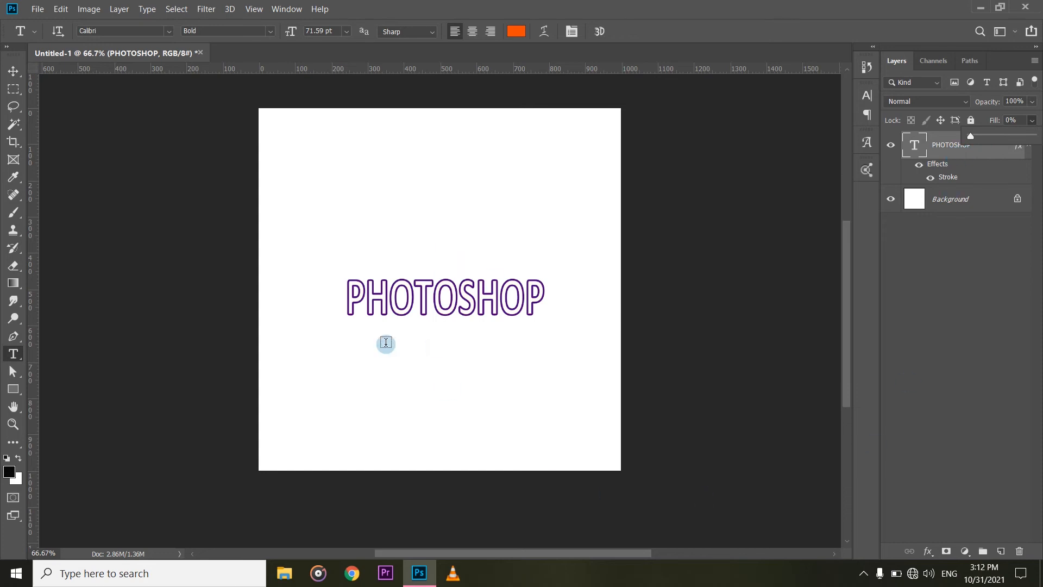
left_click(1005, 238)
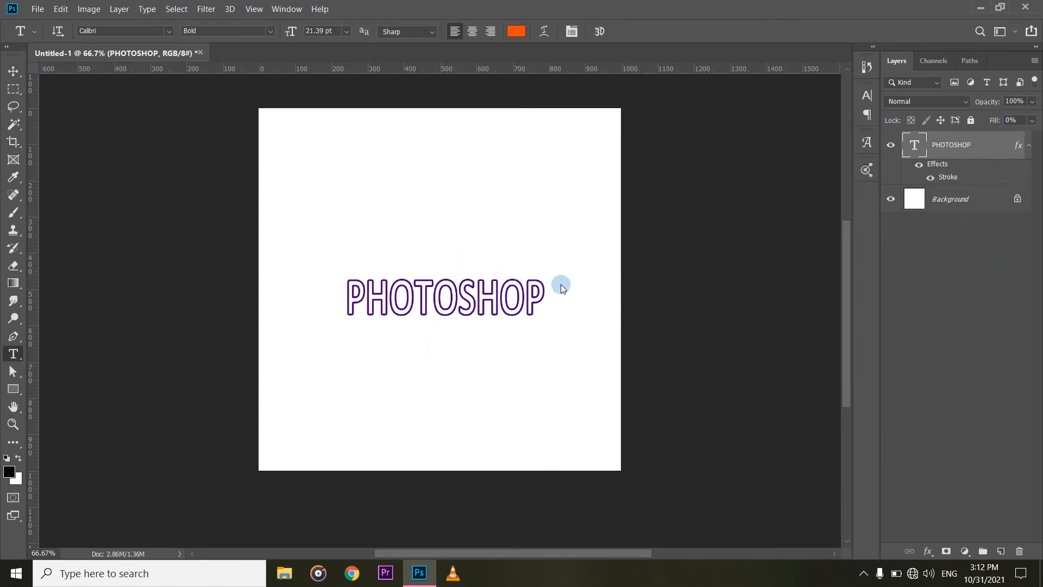
left_click(981, 359)
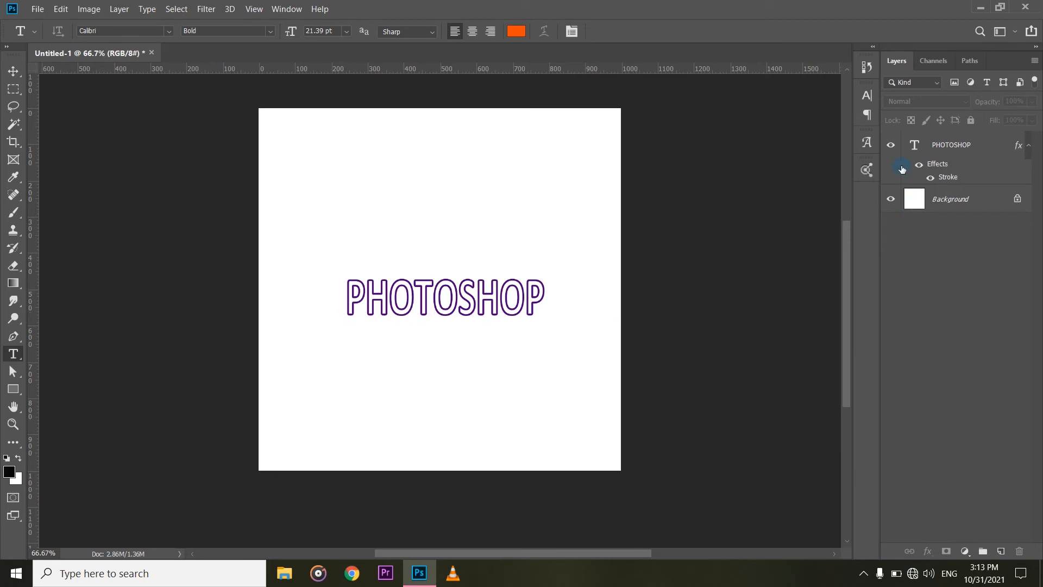
left_click(891, 144)
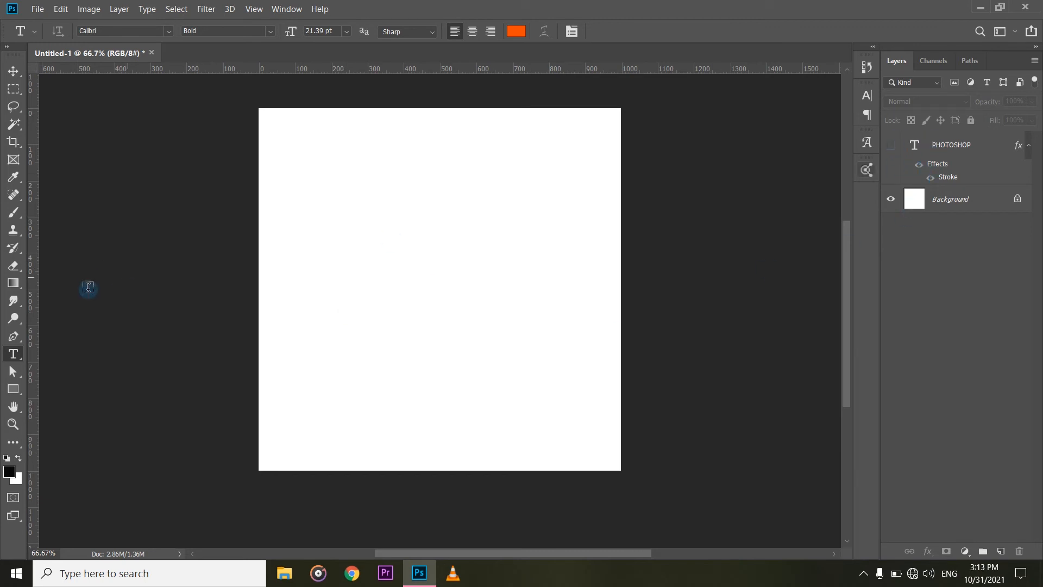
- Draw a black circle about 438 px in diameter near the canvas centre with the Ellipse tool in Shape mode
left_click(22, 393)
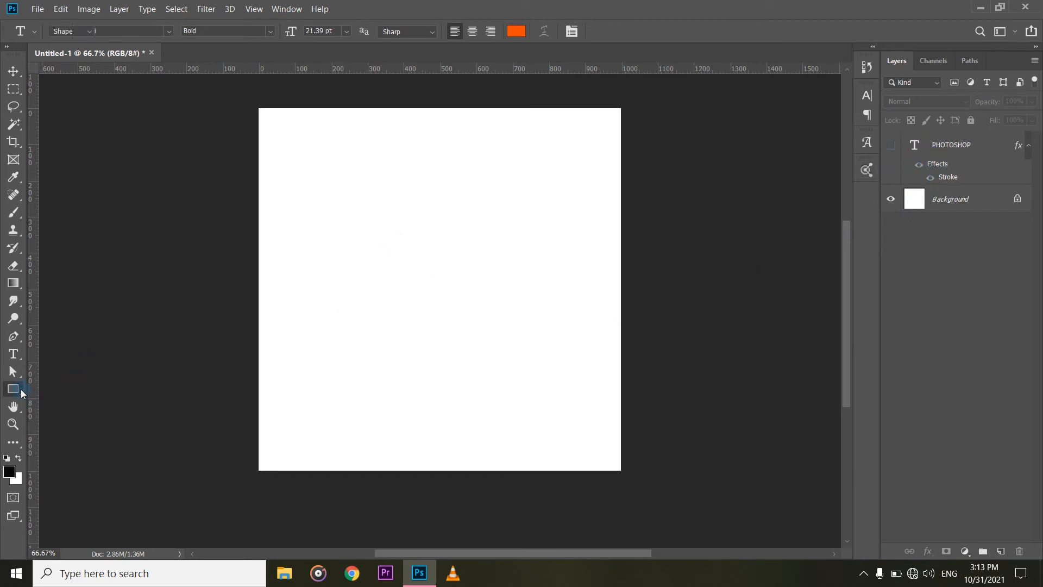
left_click(55, 416)
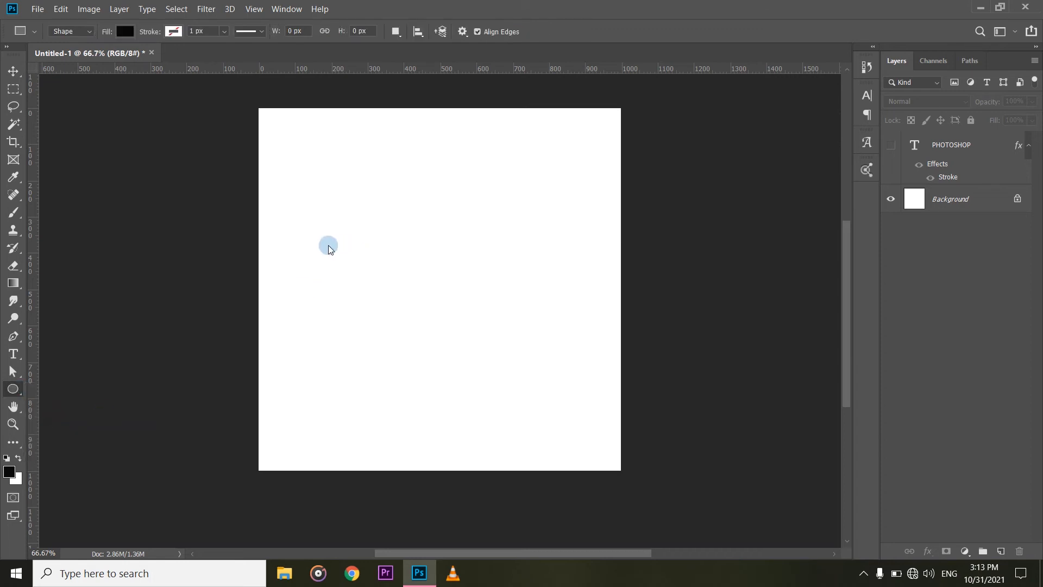
left_click(84, 34)
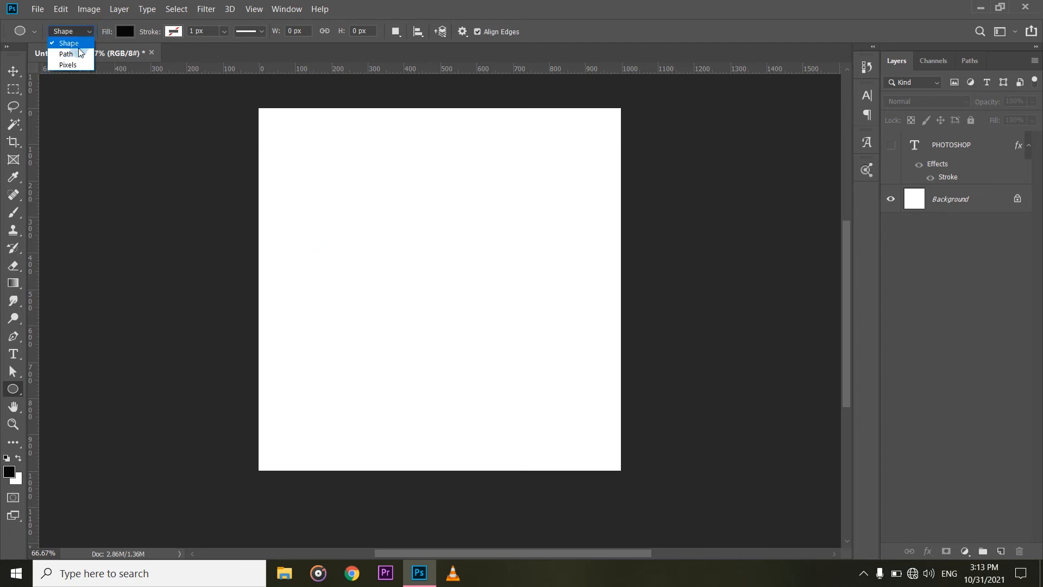
left_click(85, 43)
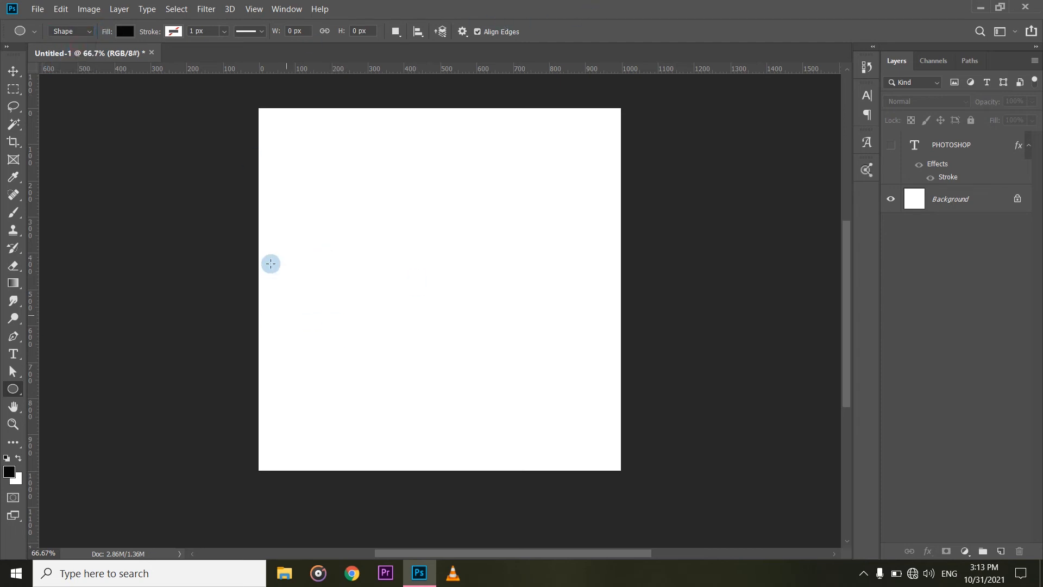
left_click_drag(316, 218, 505, 379)
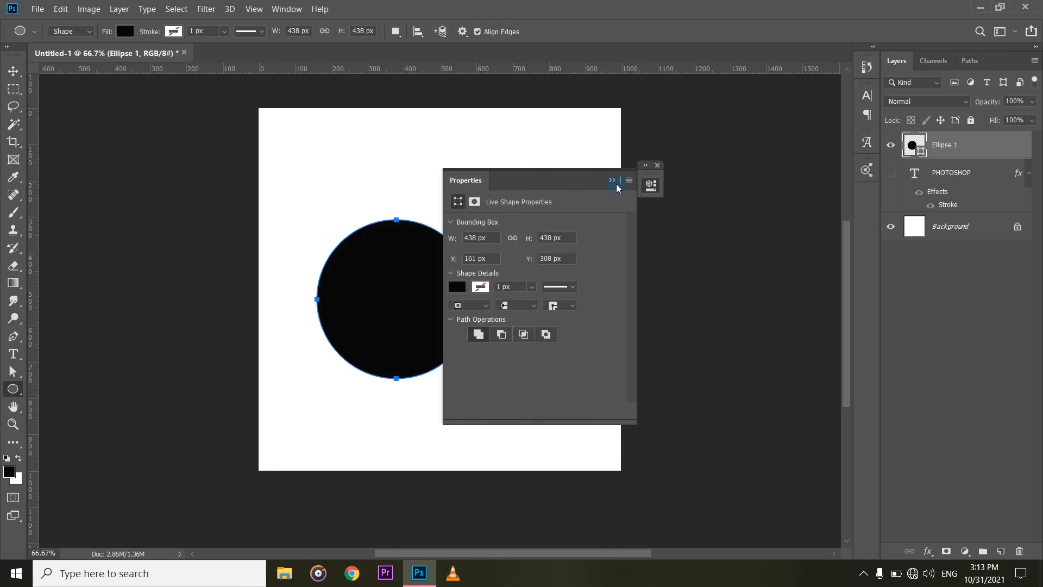
left_click(612, 179)
- Place type on the circle's edge at its left side and replace the placeholder with ADOBE PHOTOSHOP
left_click(13, 354)
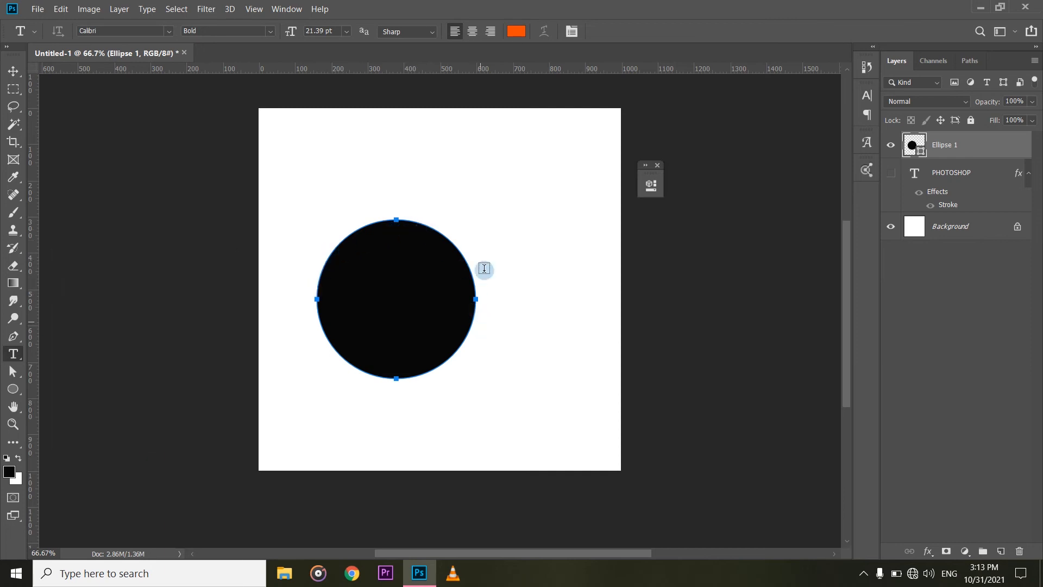
left_click(319, 280)
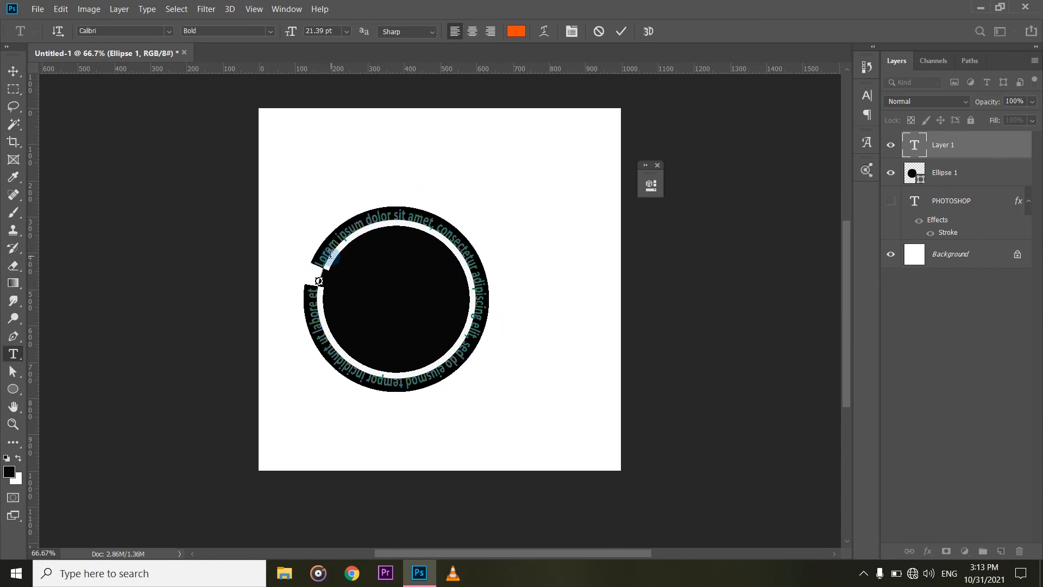
key("BackSpace")
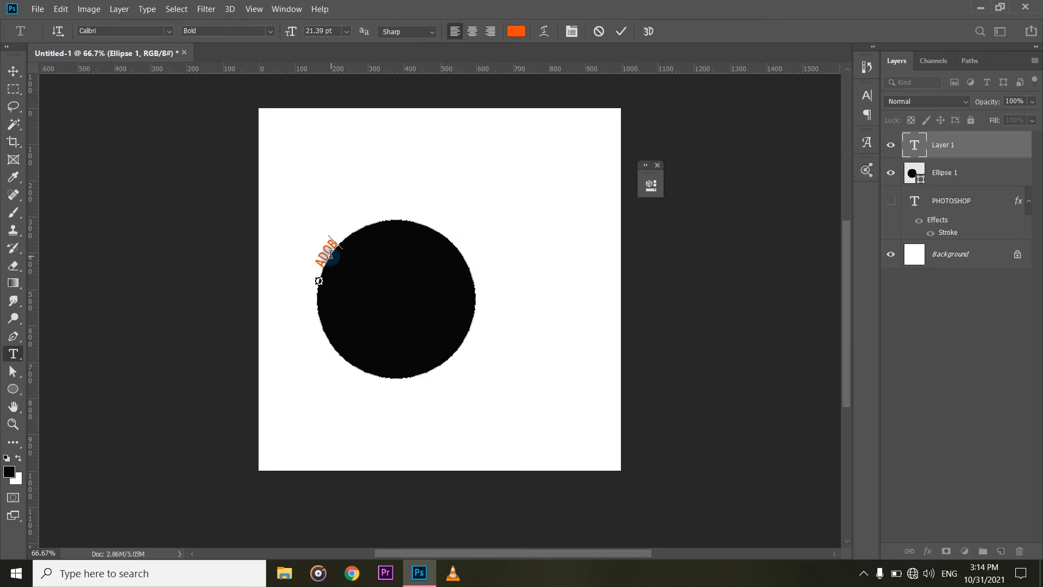
type("ADOBE PHOTOSHOP")
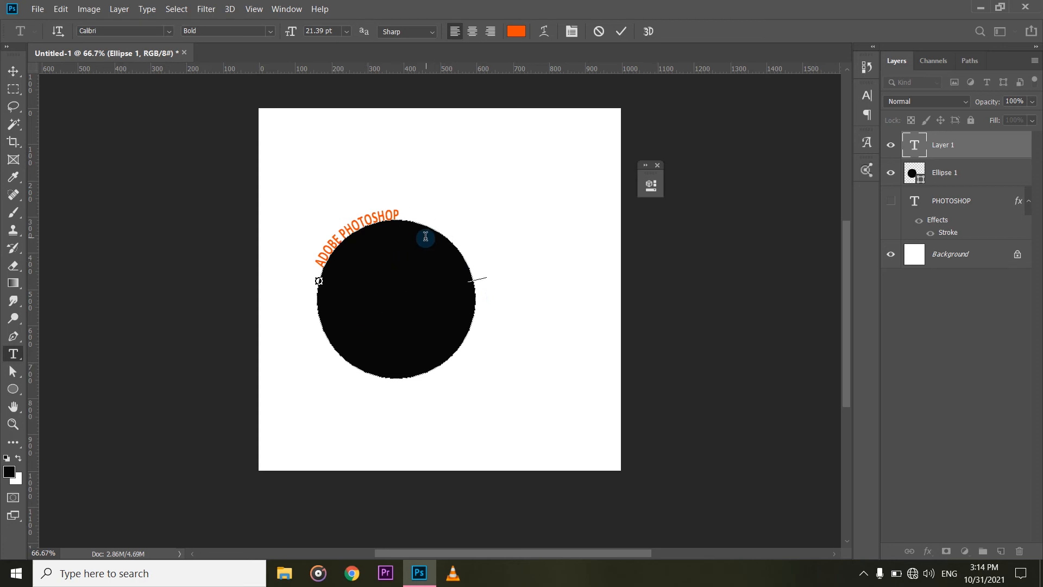
- Add filler letters after ADOBE PHOTOSHOP along the circular path, and delete them again
type("hjdshdkdksdsdjkjcjkajcakukcahsk")
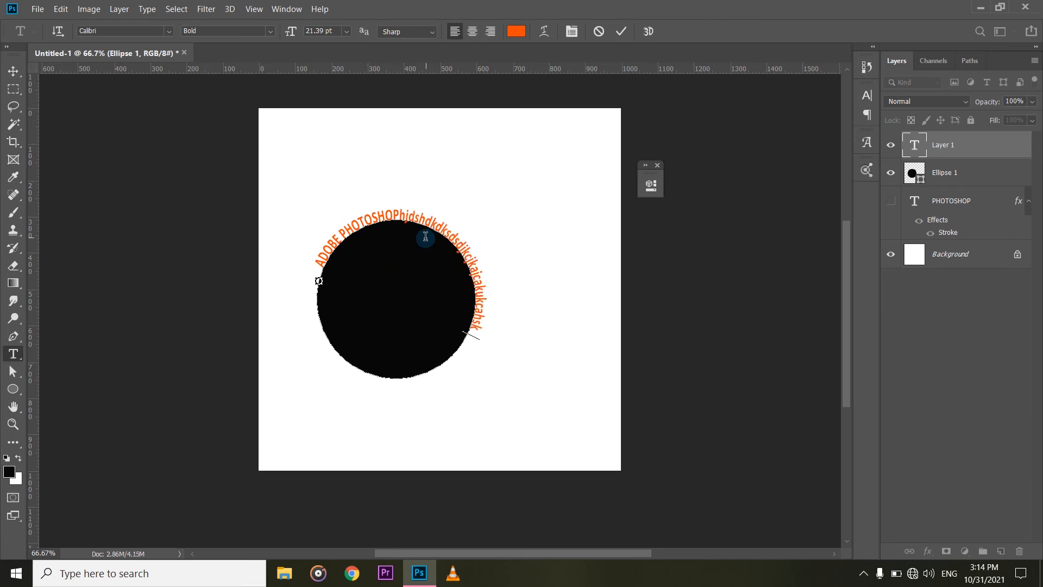
type("hdjakejcjkdsd")
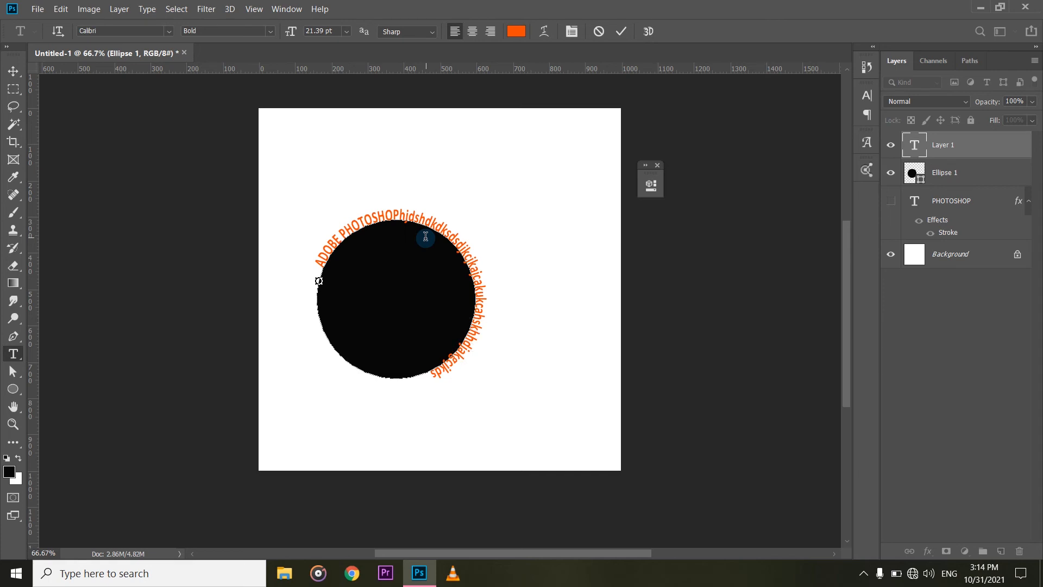
key("BackSpace")
key("BackSpace")
key("BackSpace")
key("BackSpace")
key("BackSpace")
key("BackSpace")
key("BackSpace")
key("BackSpace")
key("BackSpace")
key("BackSpace")
key("BackSpace")
key("BackSpace")
key("BackSpace")
key("BackSpace")
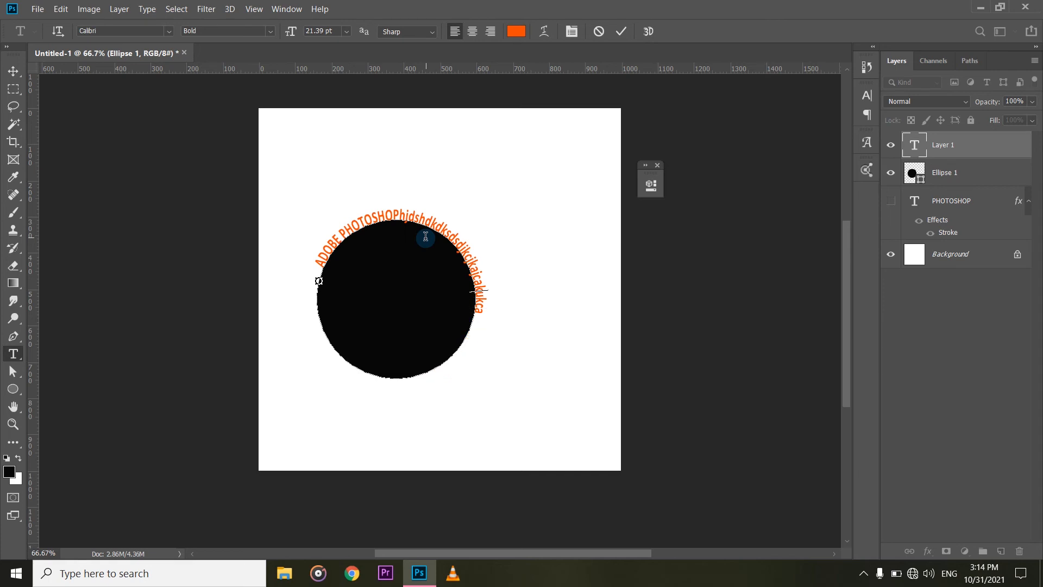
key("Delete")
key("Delete")
key("Delete")
key("Delete")
key("Delete")
key("Delete")
key("Delete")
key("Delete")
key("Delete")
key("Delete")
key("Delete")
key("Delete")
key("Delete")
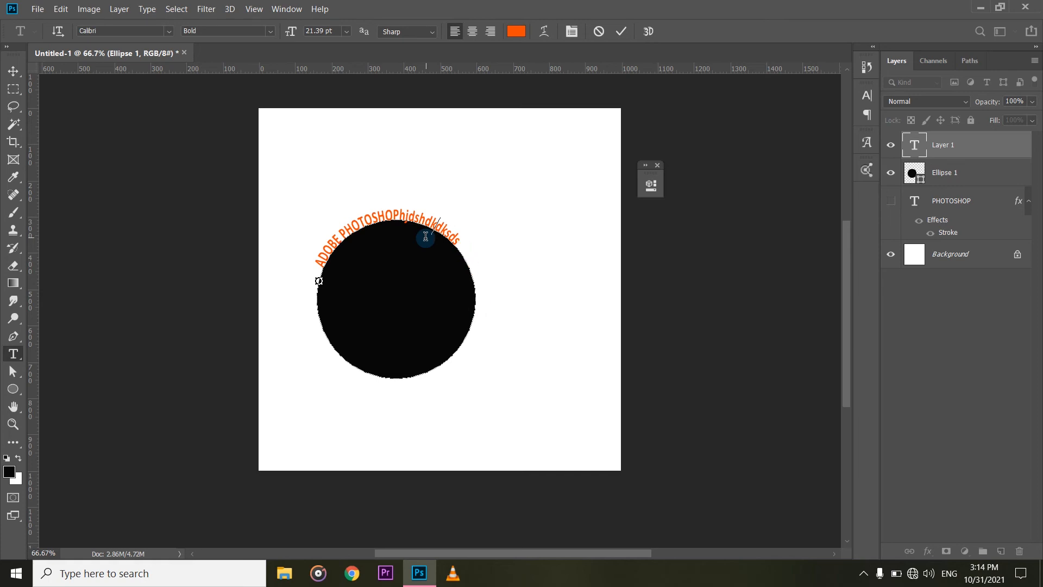
key("Delete")
key("Delete")
key("Delete")
key("Delete")
key("Delete")
key("Delete")
key("Delete")
key("Delete")
key("Delete")
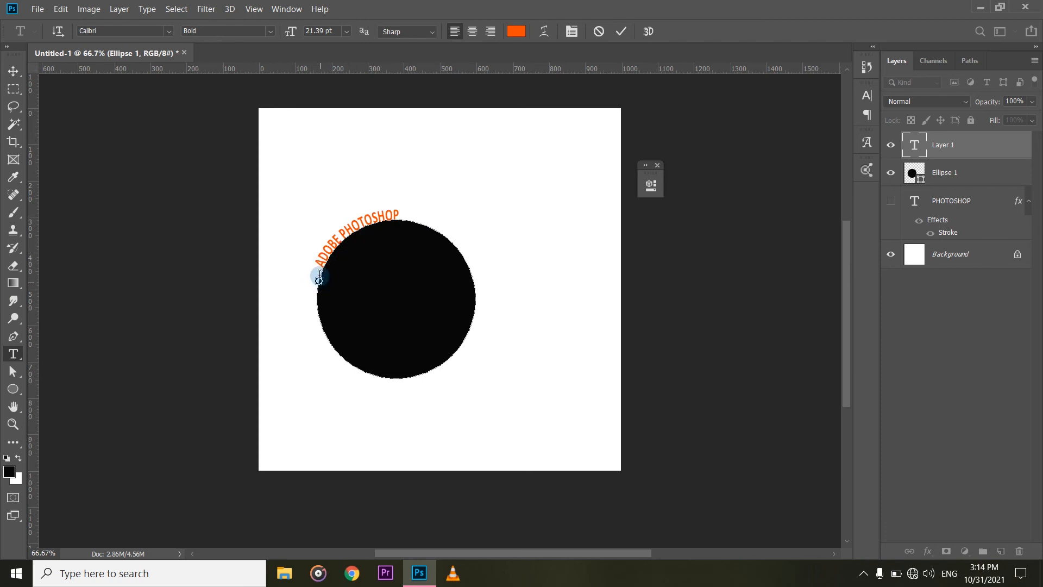
- Insert spaces before ADOBE PHOTOSHOP to shift the text along the path to the top of the circle
scroll(325, 266, "up", 5)
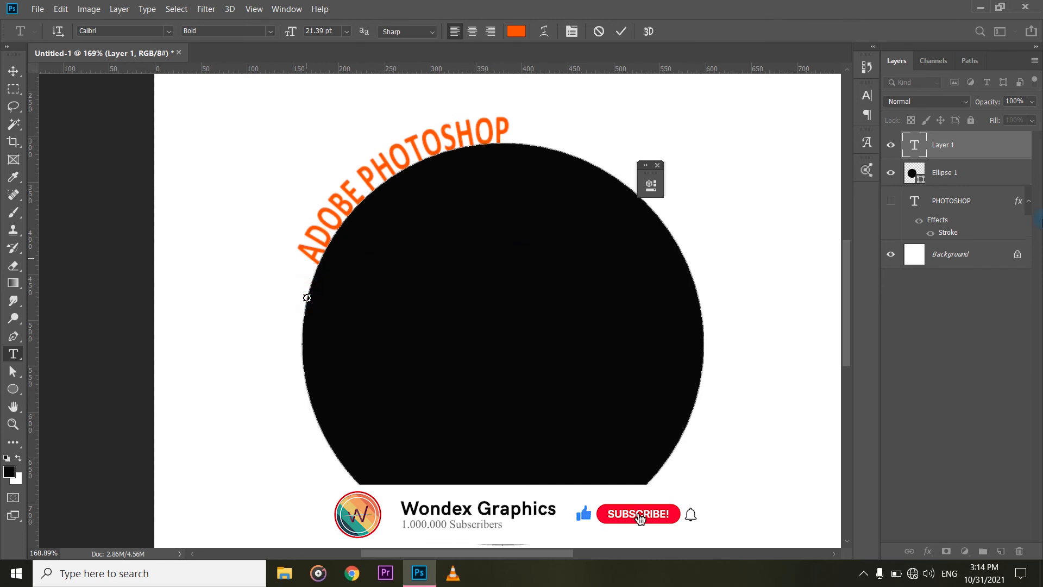
left_click(960, 152)
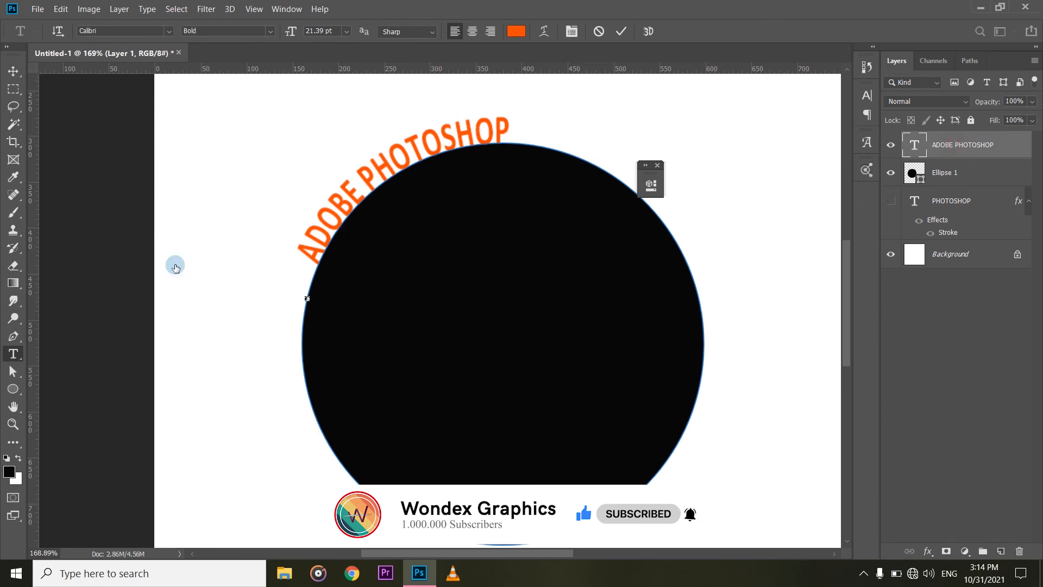
left_click_drag(311, 290, 319, 248)
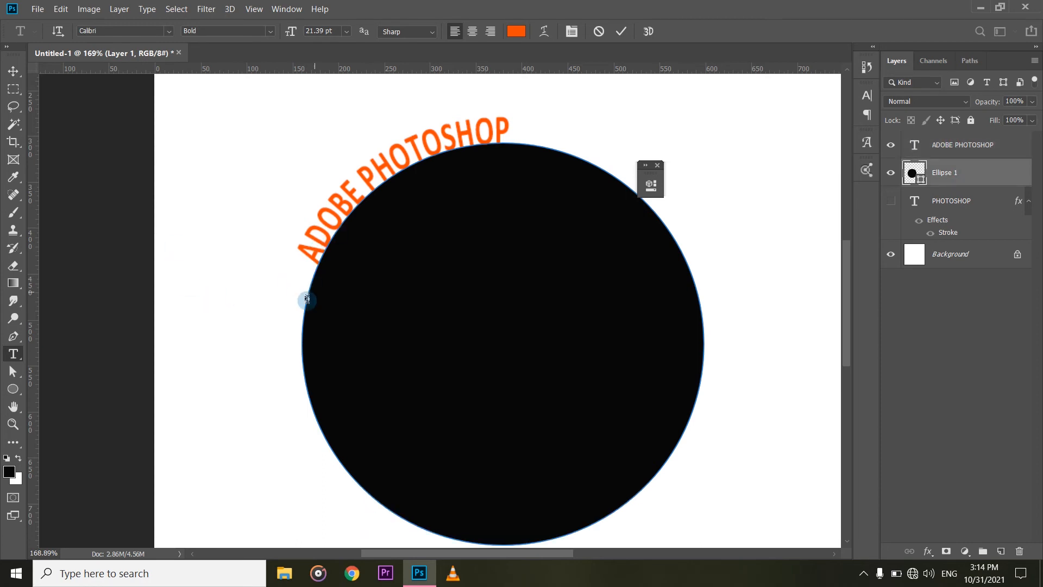
left_click(317, 255)
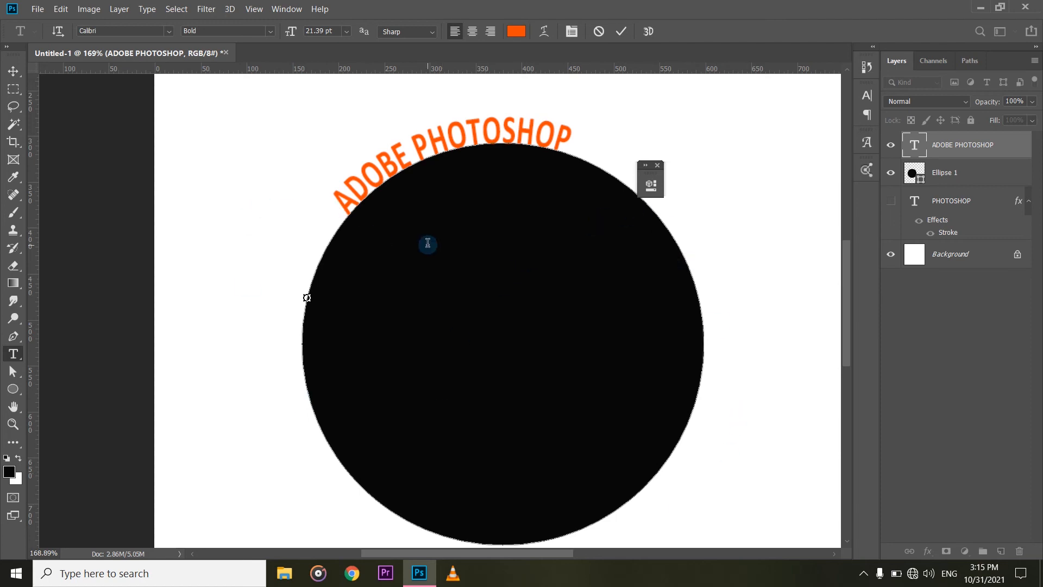
scroll(449, 262, "down", 3)
scroll(449, 262, "down", 1)
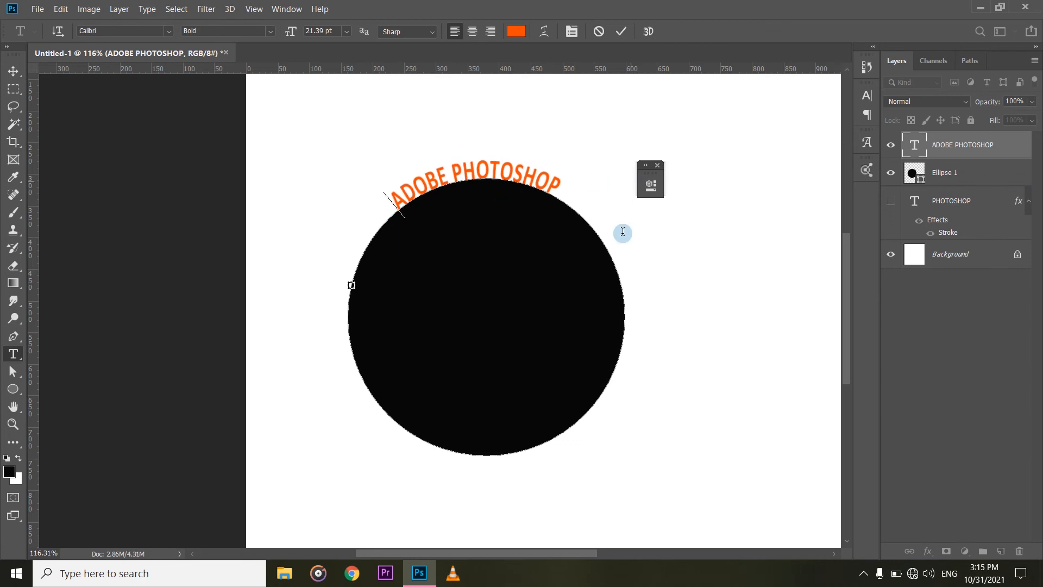
- Finish the text edit and hide the Ellipse 1 layer, leaving only the curved text
left_click(960, 177)
left_click(940, 176)
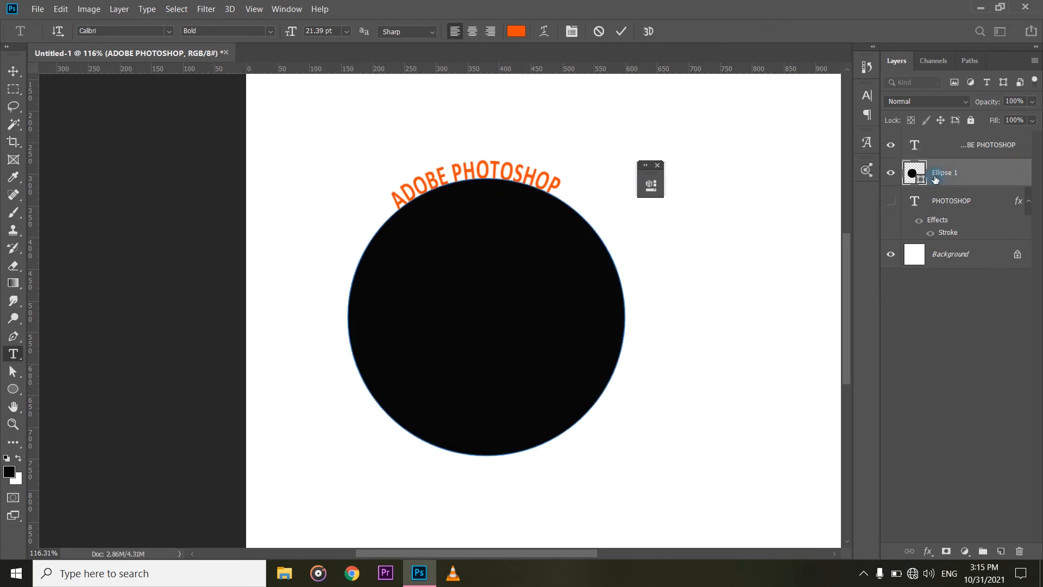
right_click(940, 176)
left_click(962, 180)
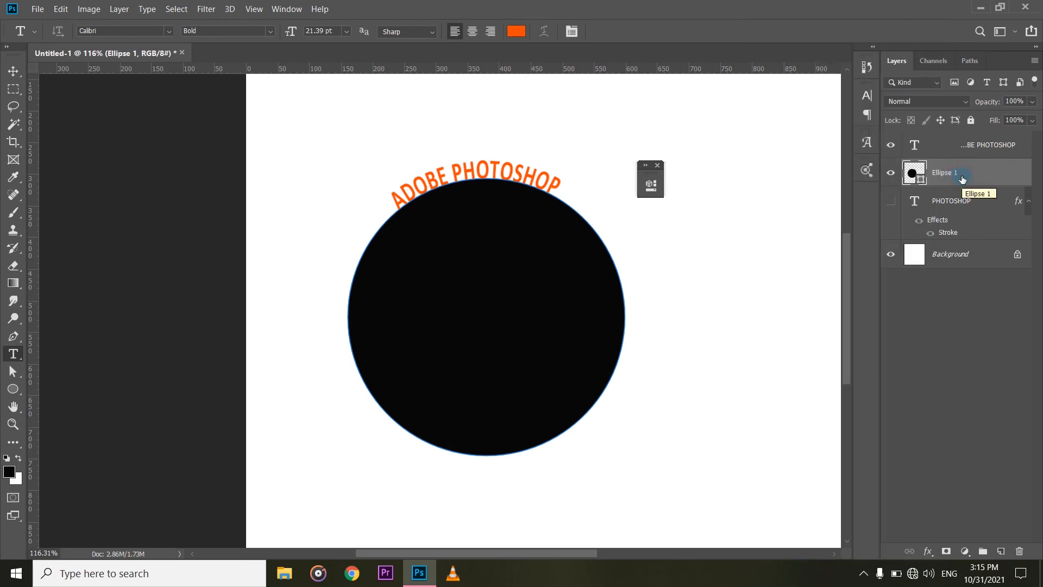
left_click(892, 173)
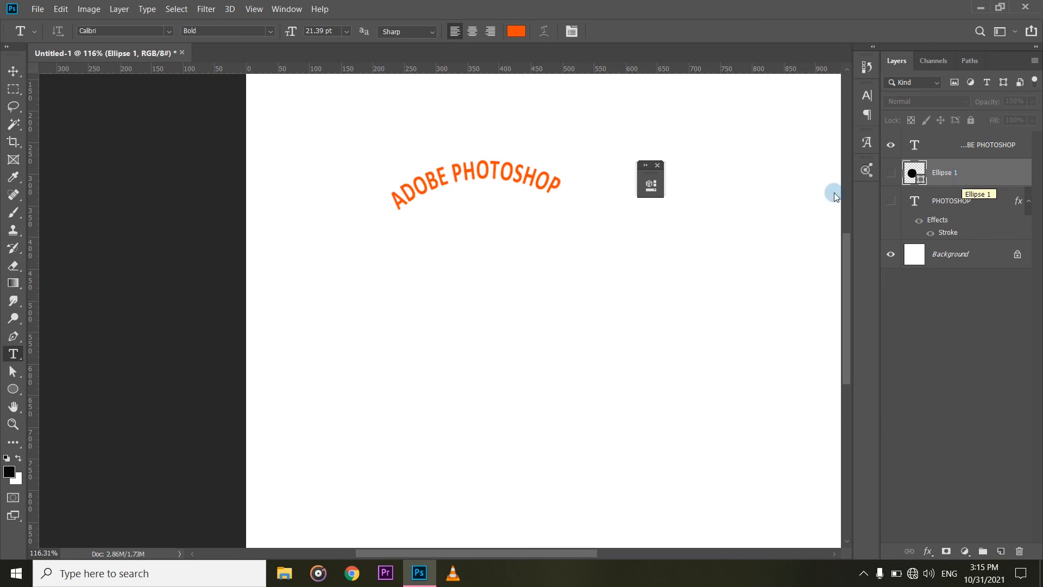
left_click(959, 151)
left_click(957, 173)
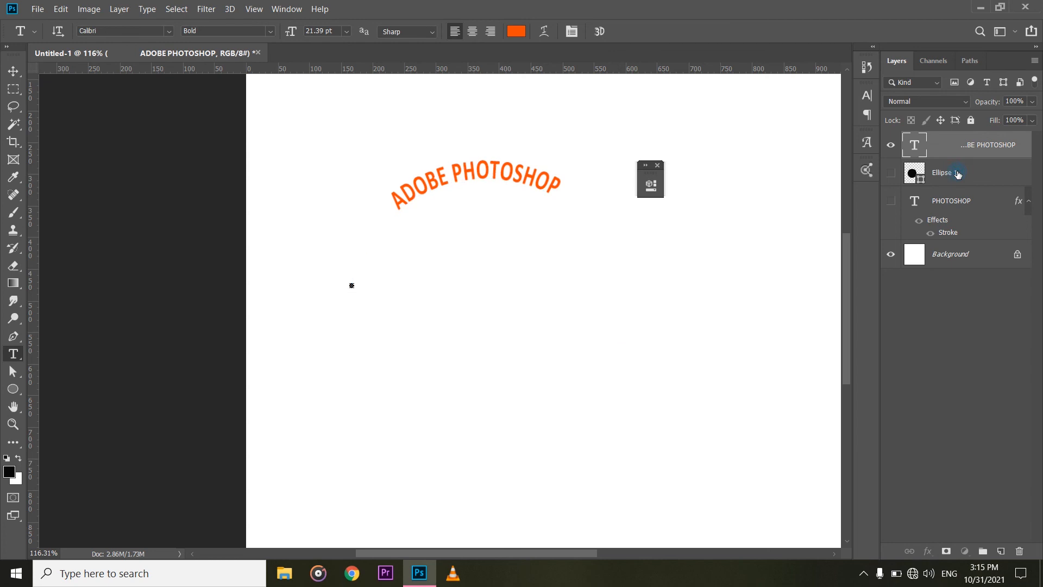
left_click(935, 154)
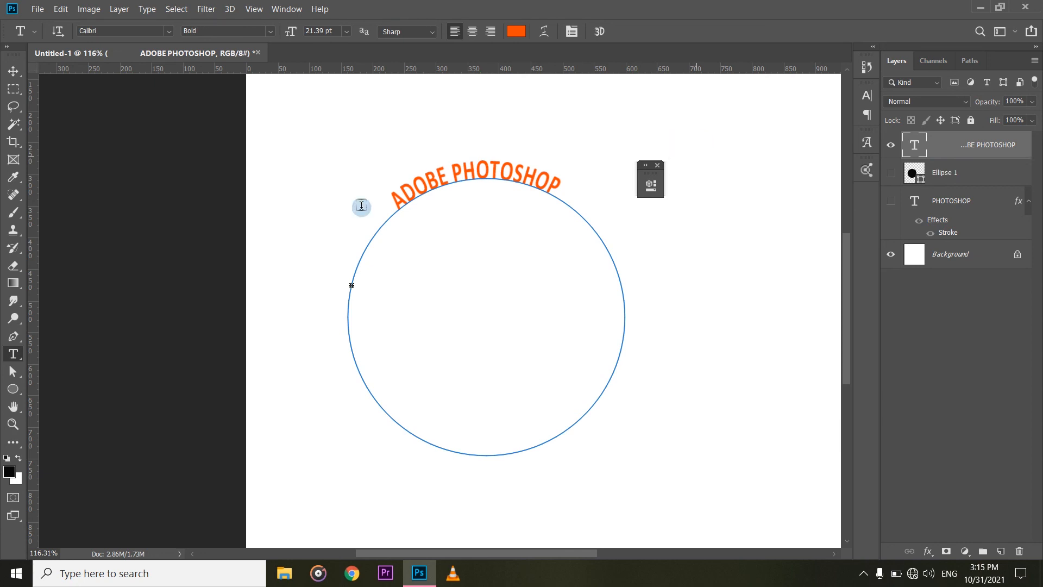
key("ctrl+a")
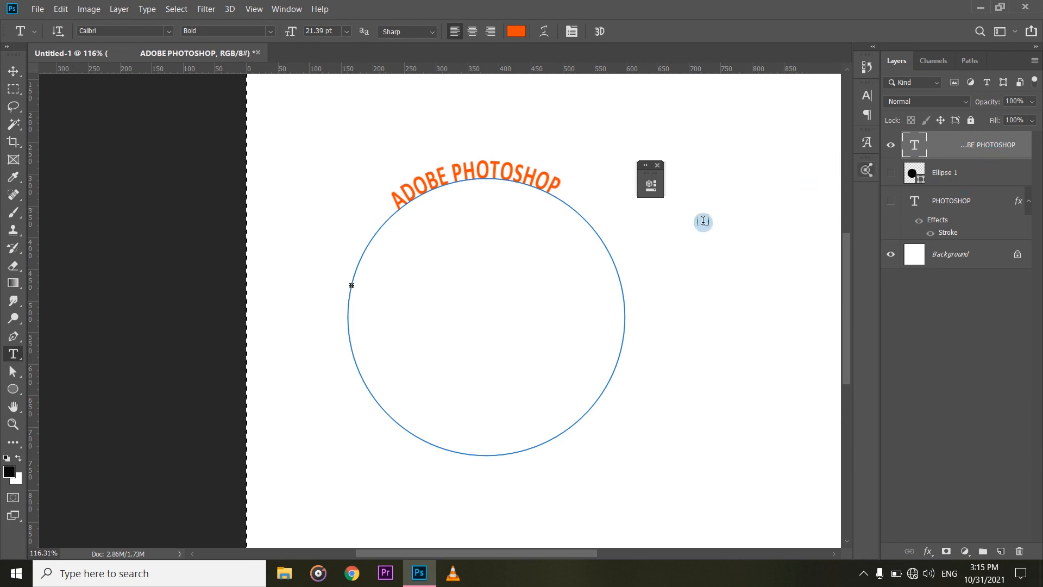
left_click(973, 173)
left_click(973, 154)
- Delete the curved ADOBE PHOTOSHOP text layer together with the Ellipse 1 layer
left_click(957, 173)
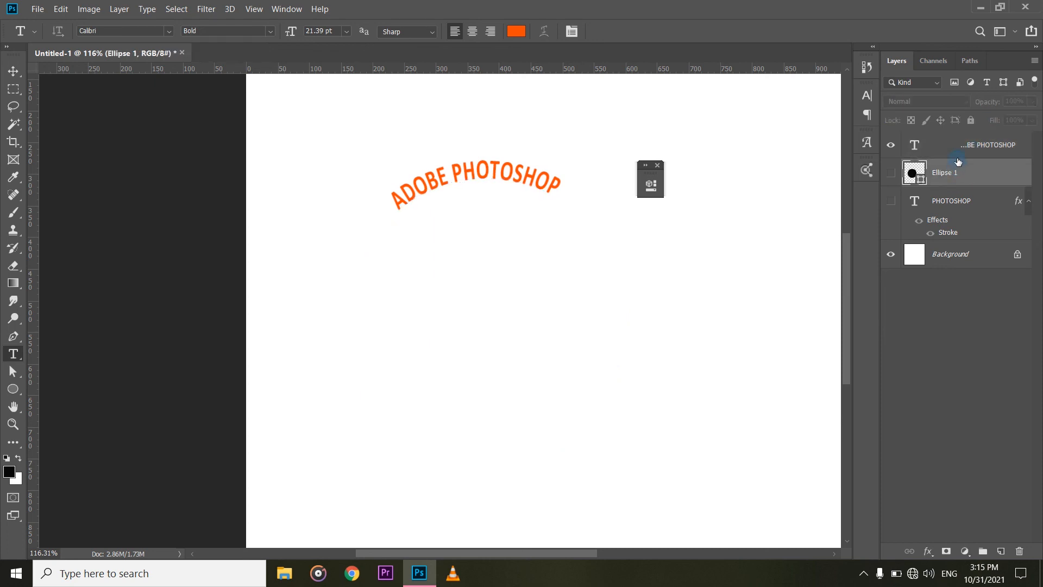
left_click(957, 150, "shift")
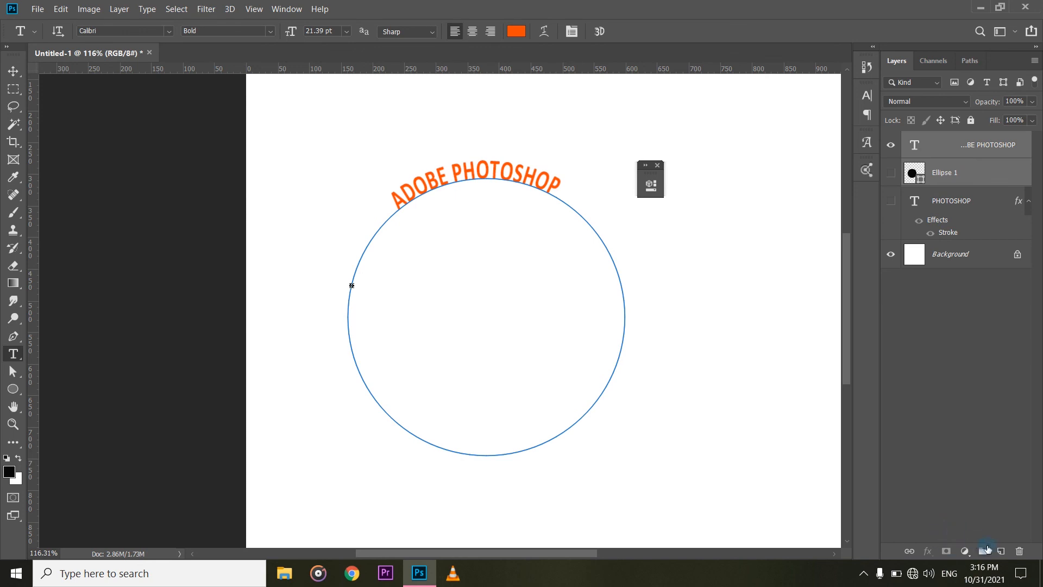
left_click(1019, 551)
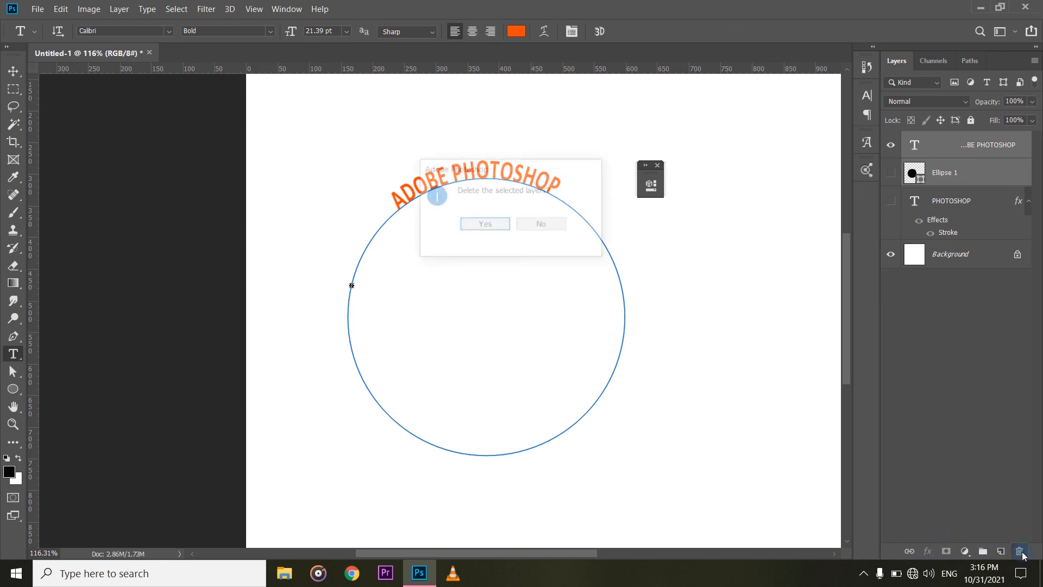
left_click(485, 224)
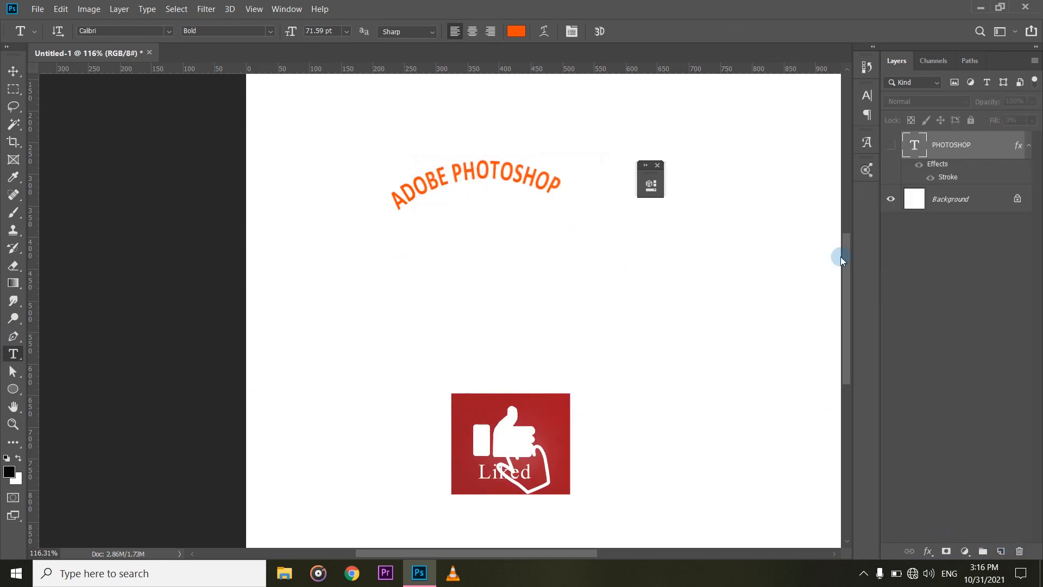
- Show the PHOTOSHOP layer and shift its outlined text slightly with the Move tool
left_click(889, 146)
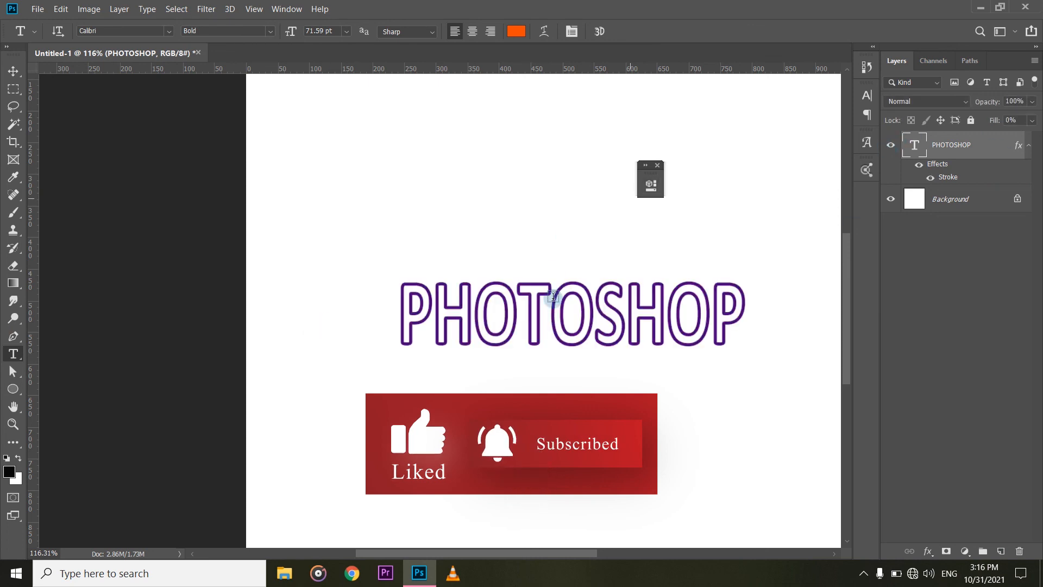
scroll(550, 301, "down", 2)
scroll(550, 301, "down", 1)
key("v")
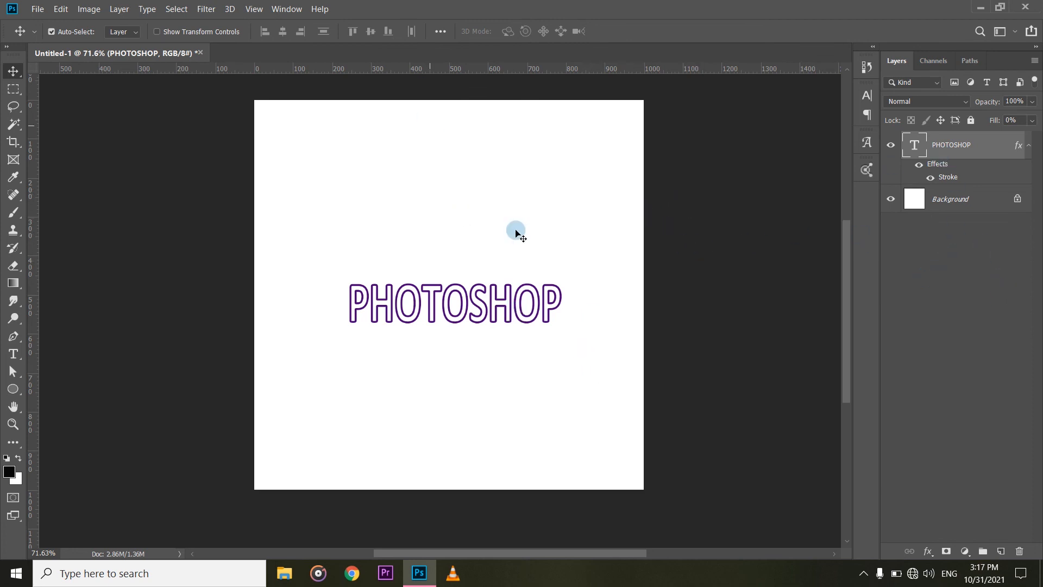
mouse_move(456, 308)
left_mouse_down()
mouse_move(394, 257)
mouse_move(419, 297)
mouse_move(467, 293)
mouse_move(486, 275)
mouse_move(471, 296)
left_mouse_up()
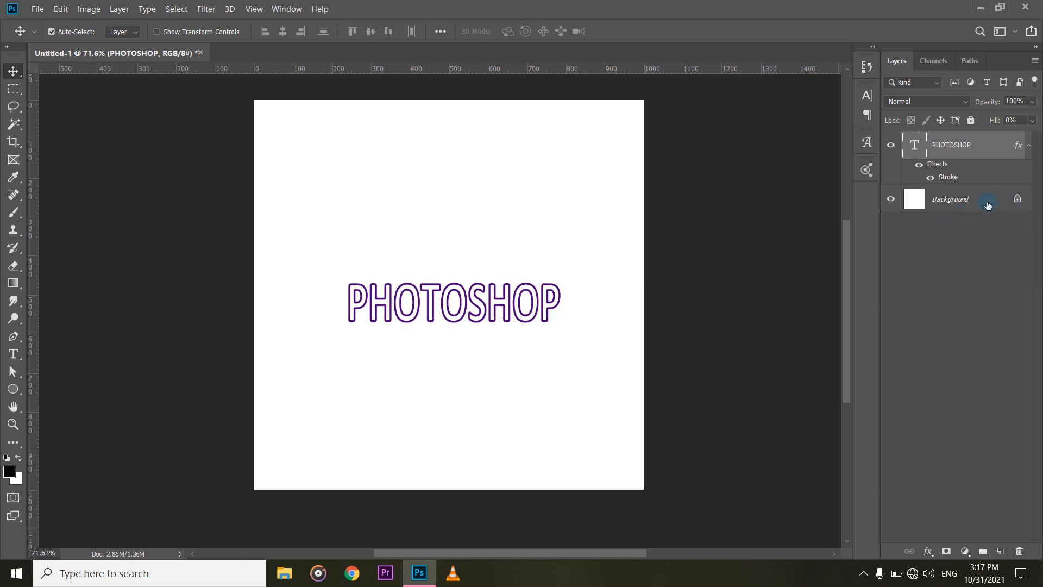
- Unlock the Background layer and load its pixels as a selection covering the whole canvas
left_click(1017, 200)
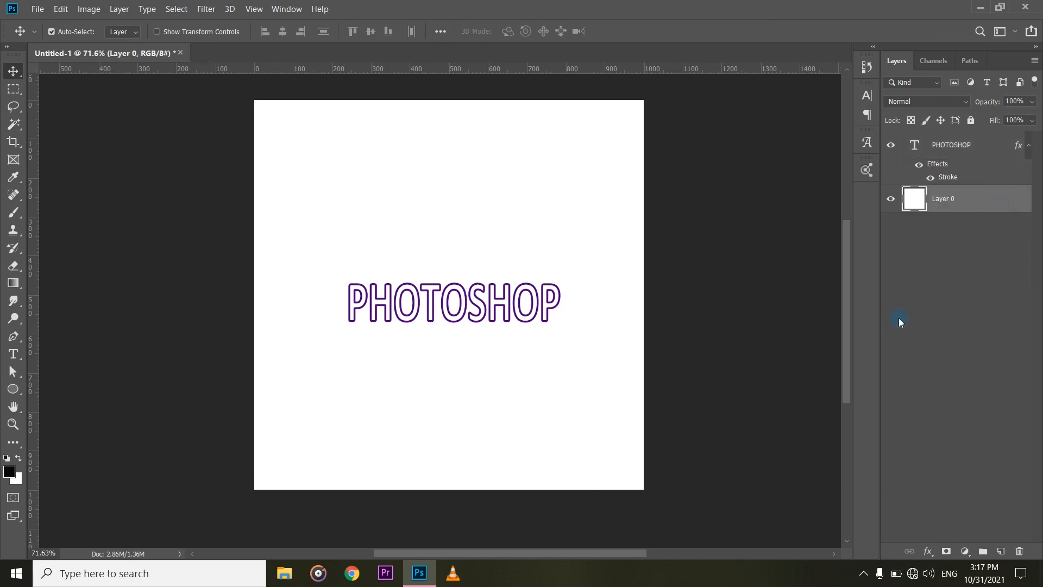
key("ctrl")
left_click(916, 203, "ctrl")
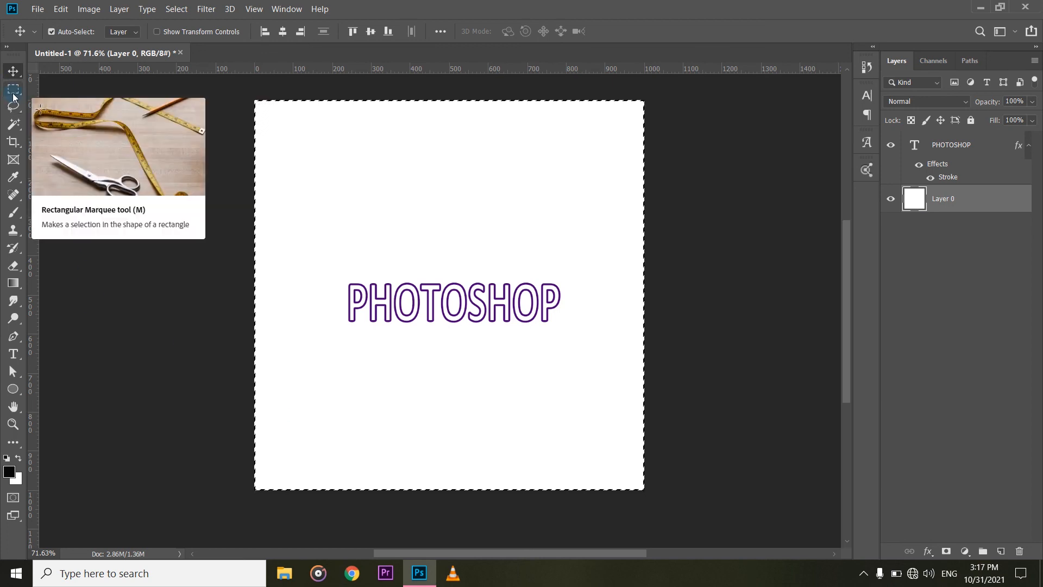
- Align the PHOTOSHOP layer to the selection by its vertical centers and horizontal centers
left_click(967, 144)
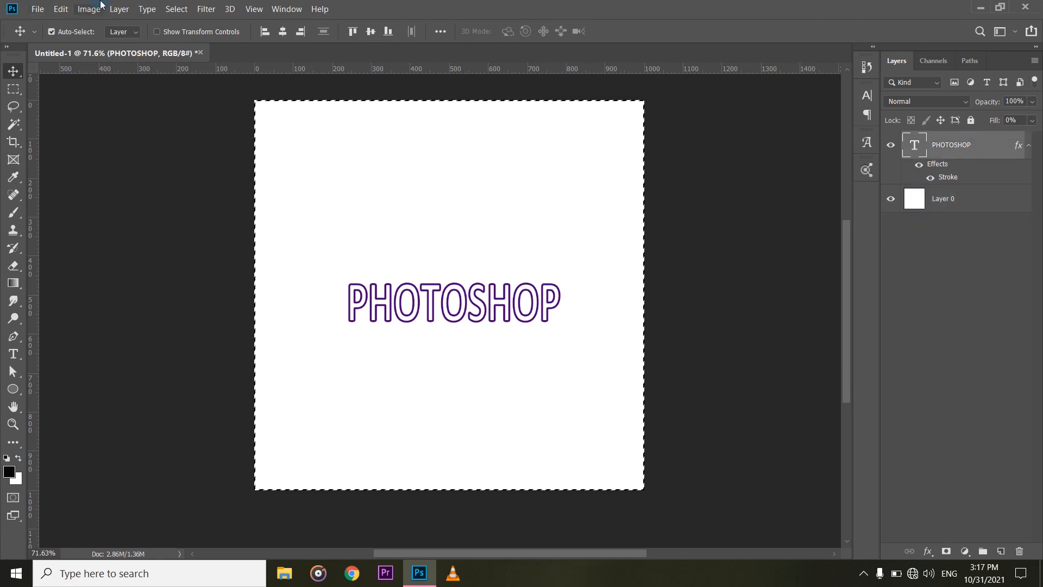
left_click(118, 12)
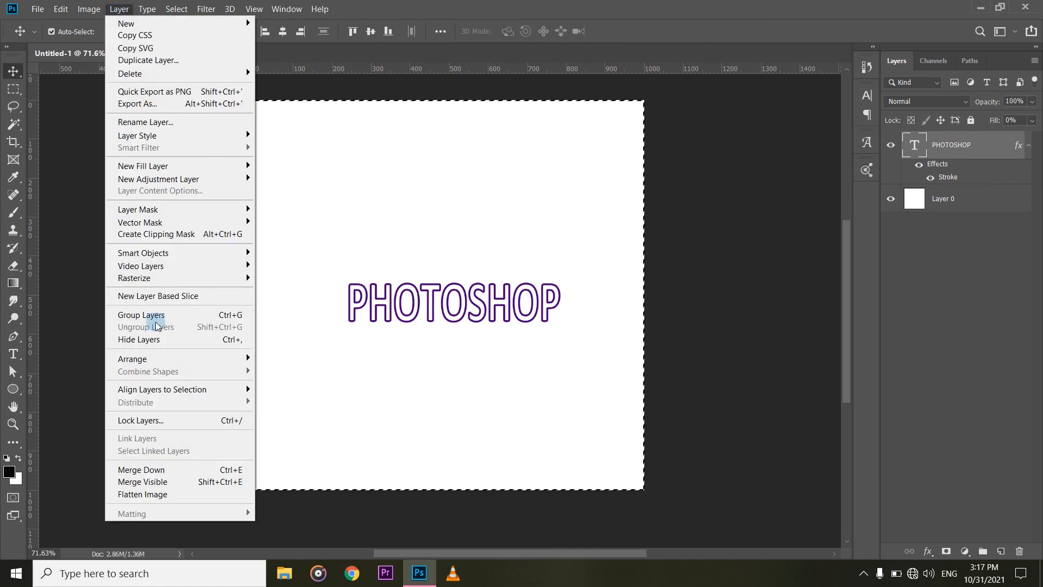
mouse_move(148, 396)
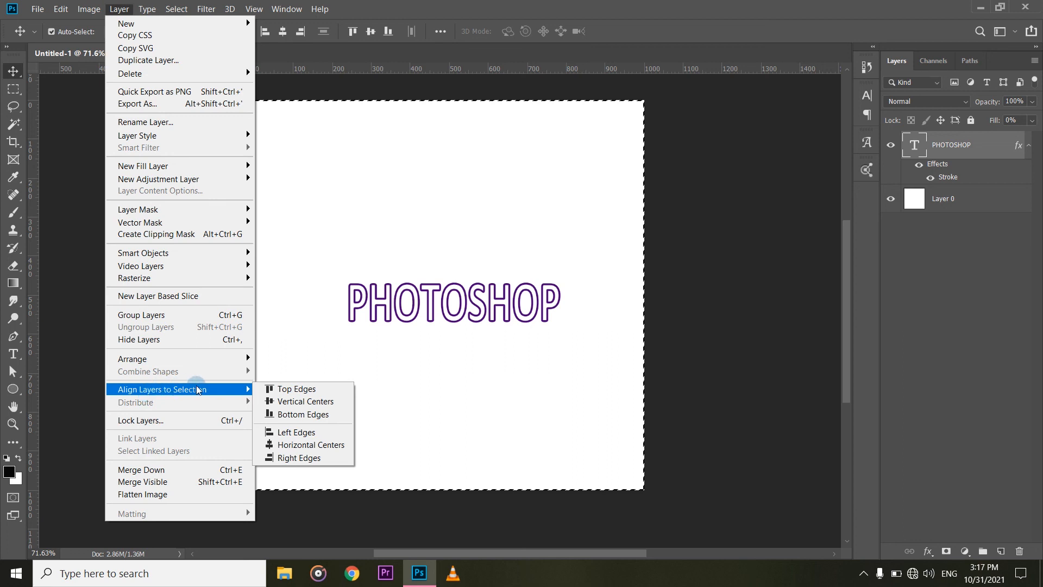
left_click(310, 407)
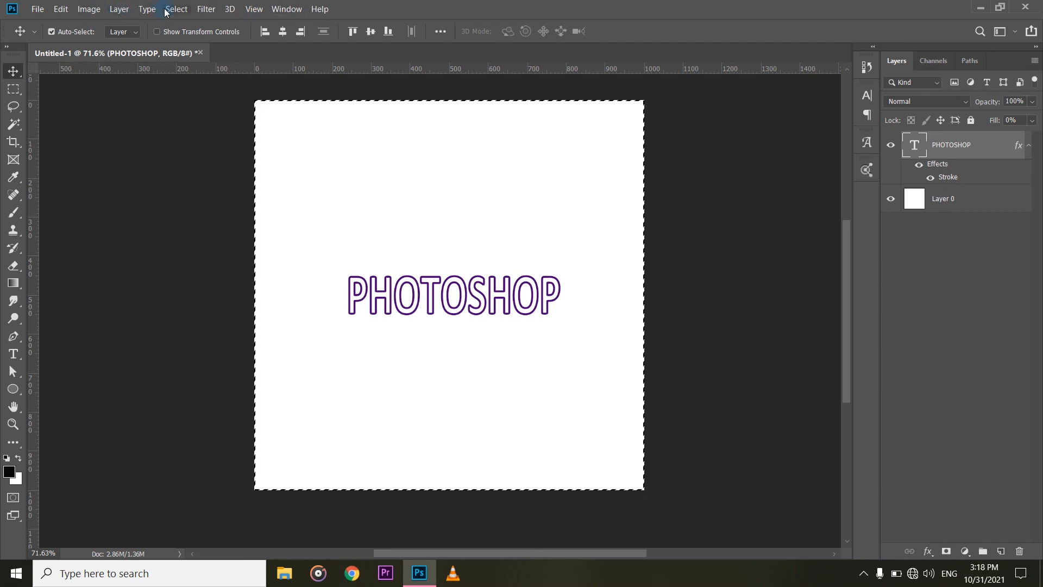
left_click(119, 9)
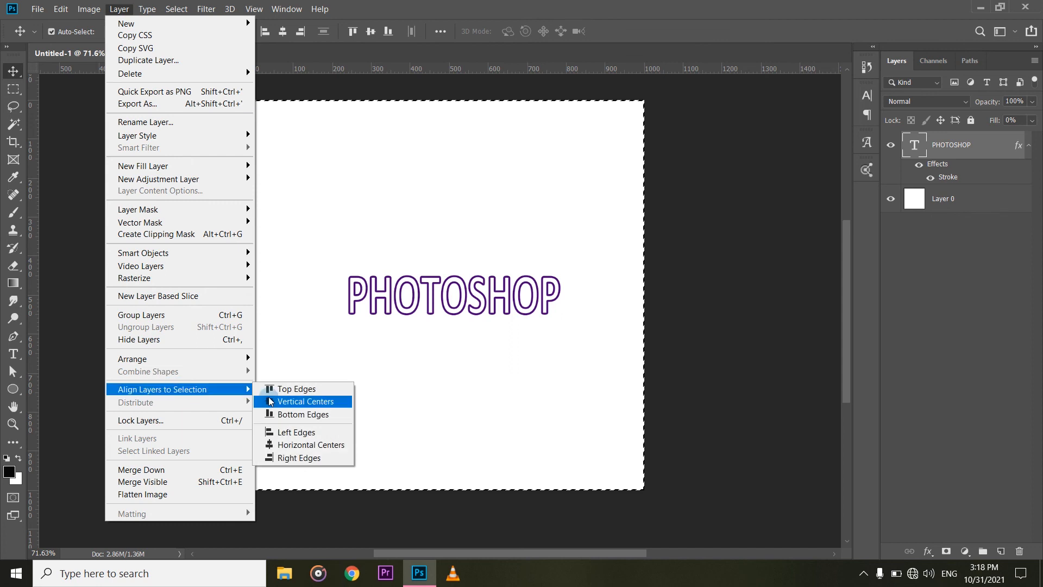
left_click(304, 447)
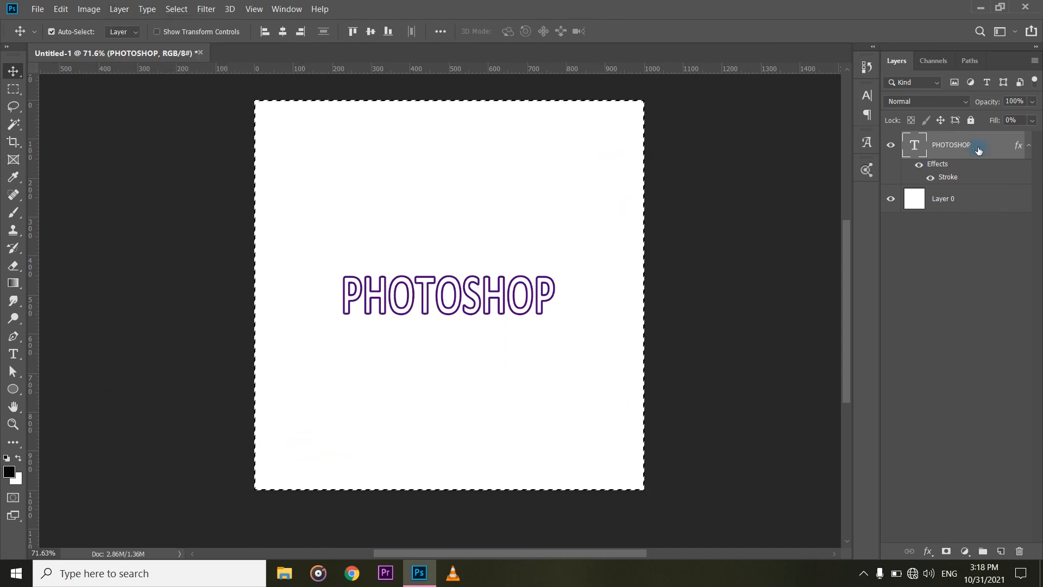
scroll(529, 275, "down", 1)
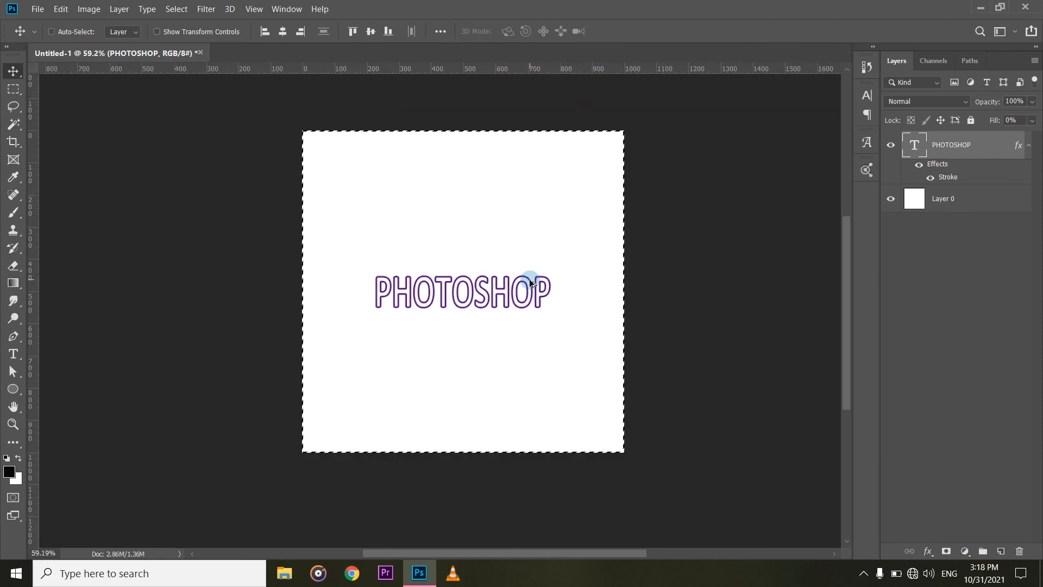
scroll(530, 283, "down", 2)
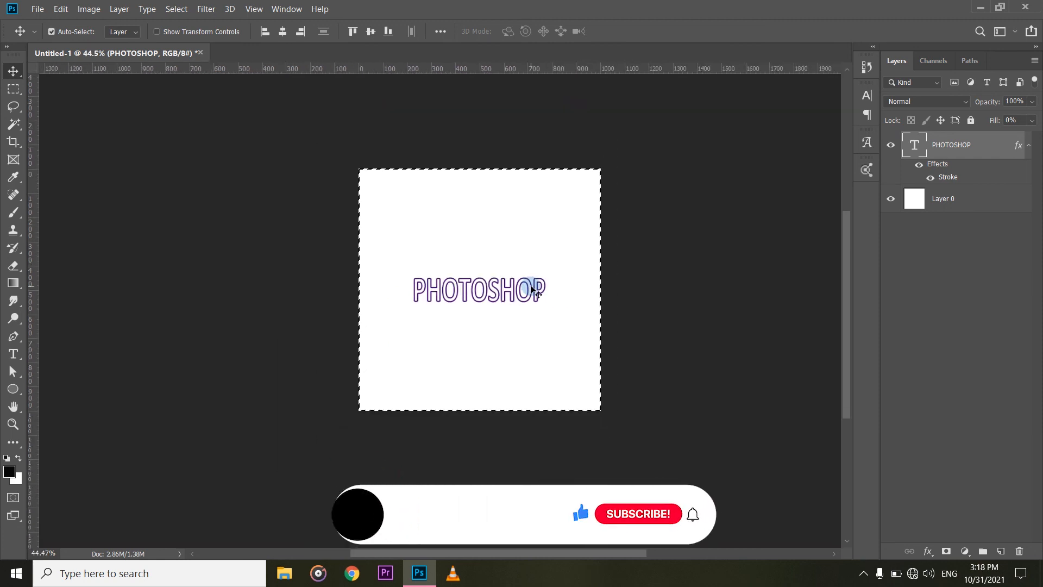
scroll(532, 288, "down", 1)
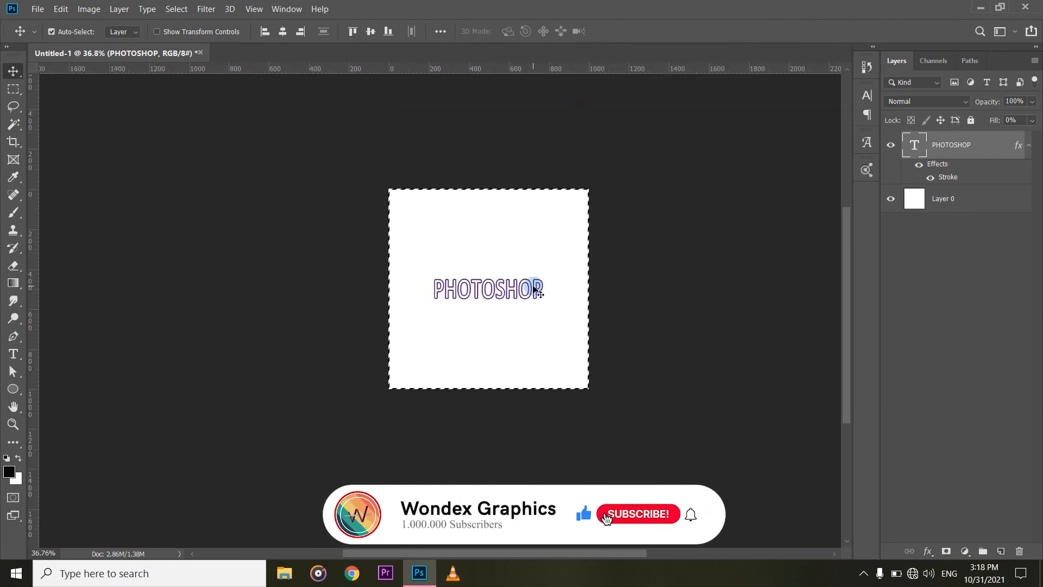
scroll(535, 289, "up", 2)
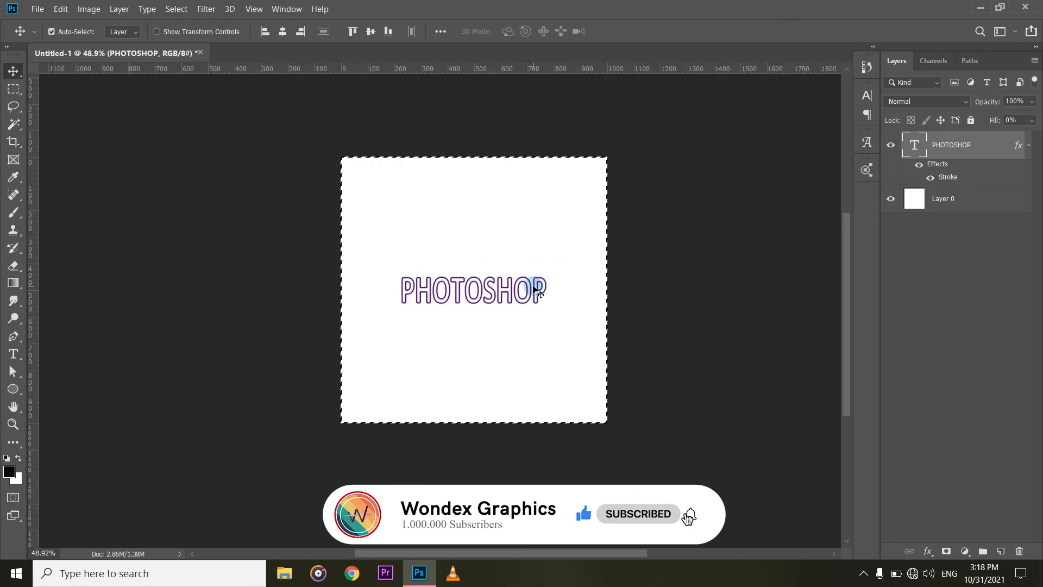